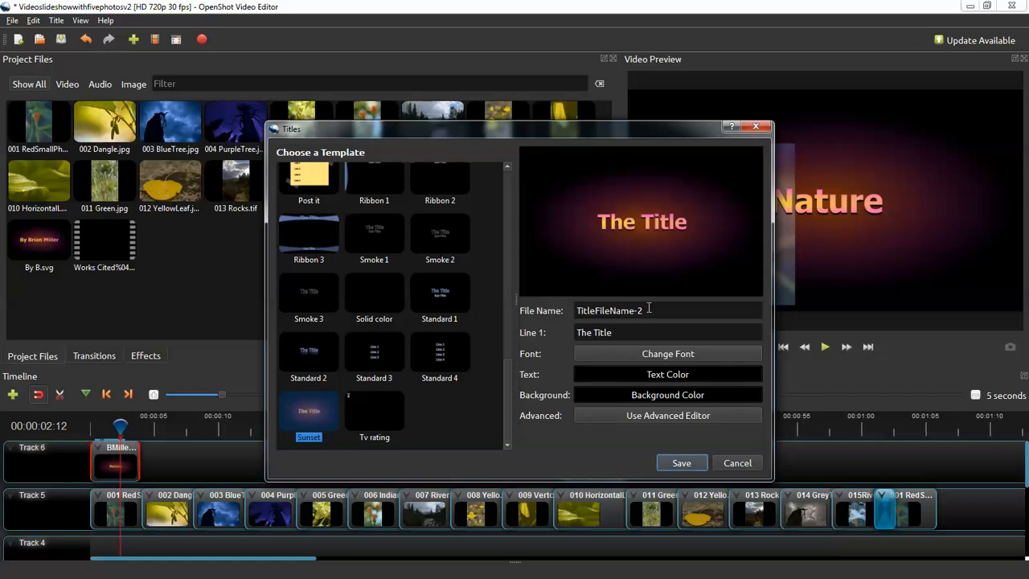
- Name the Sunset title file By B, set its line to "By" plus the author's full name, and save it over the existing file
{"action": "left_click_drag", "start_coordinate": [649, 308], "coordinate": [566, 314]}
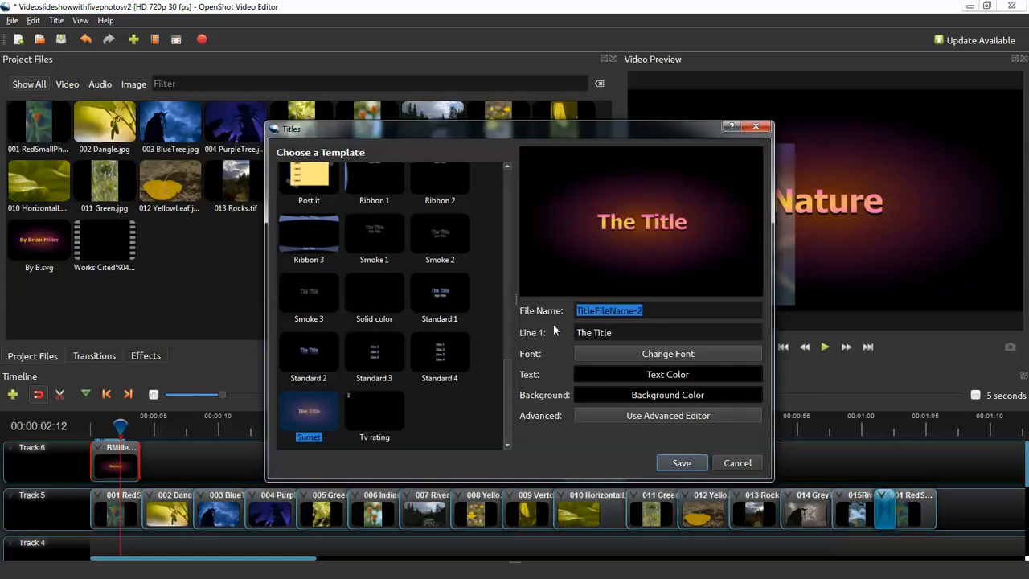
{"action": "type", "text": "By B"}
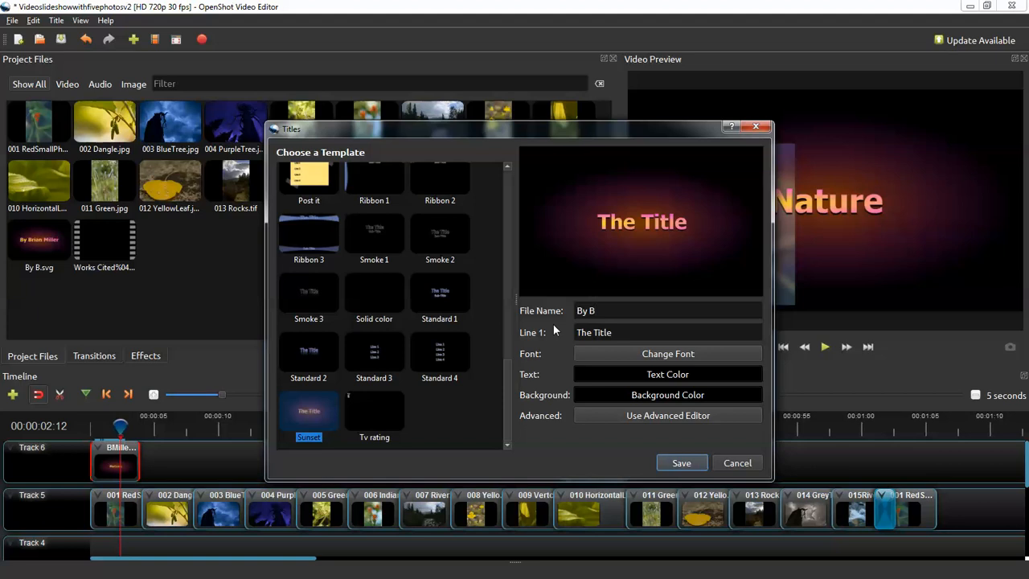
{"action": "left_click_drag", "start_coordinate": [622, 332], "coordinate": [562, 332]}
{"action": "type", "text": "By B"}
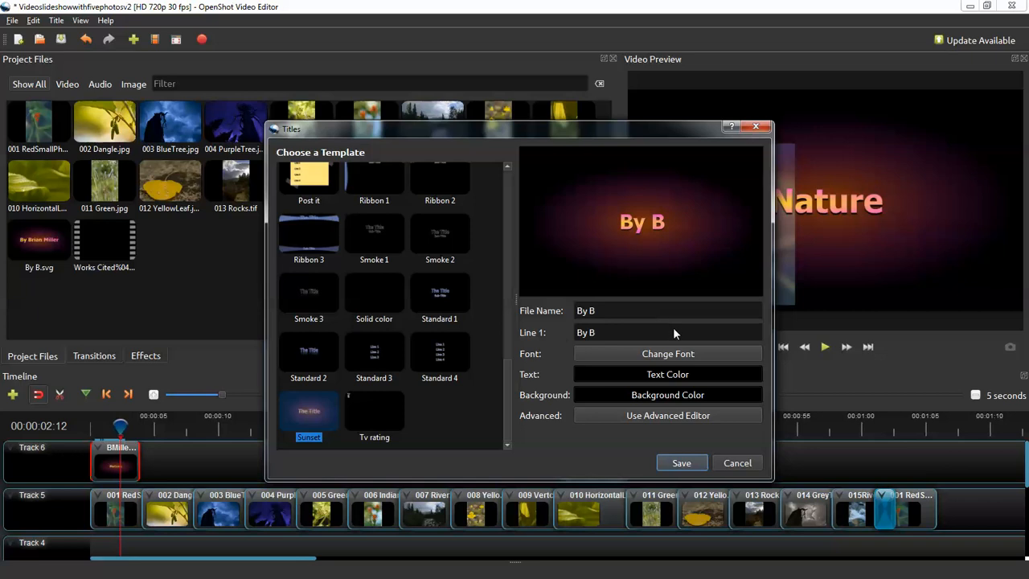
{"action": "type", "text": "rian"}
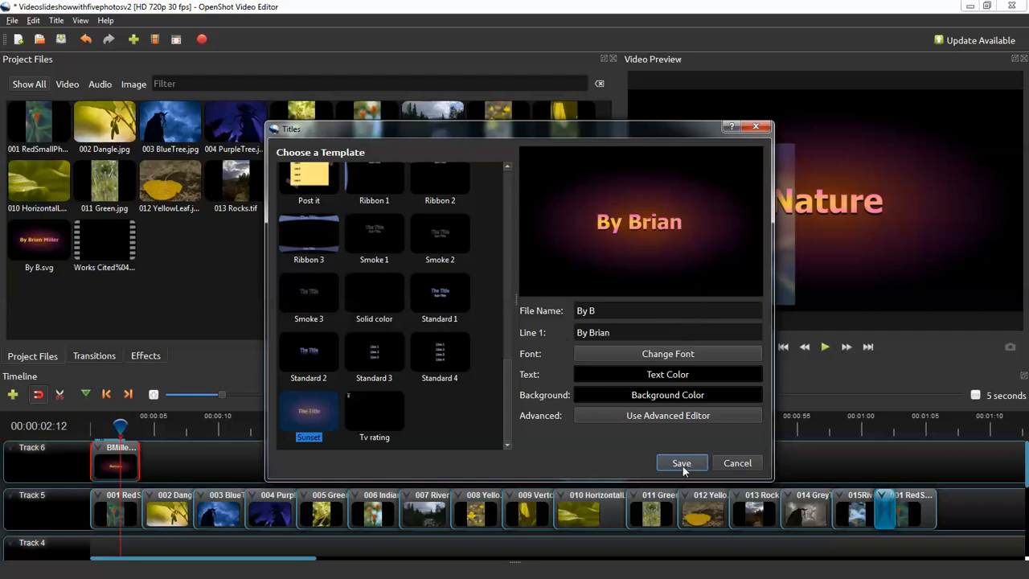
{"action": "type", "text": " Miller"}
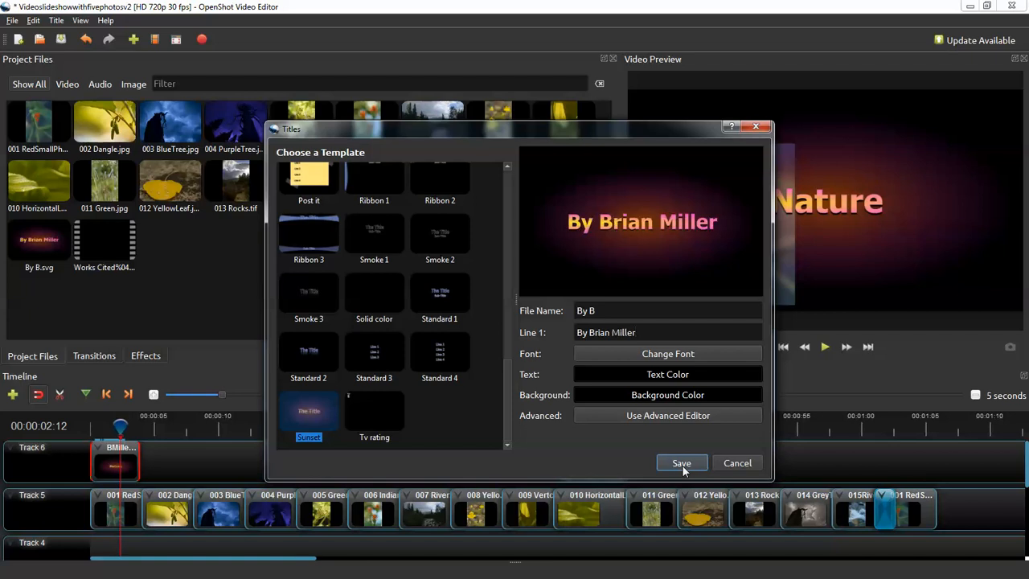
{"action": "left_click", "coordinate": [681, 464]}
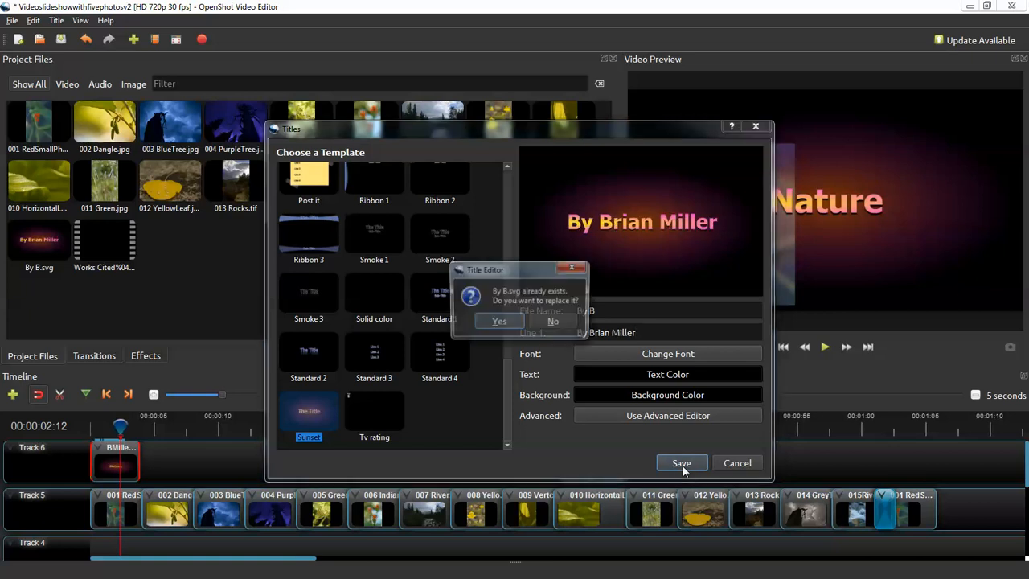
{"action": "left_click", "coordinate": [510, 323]}
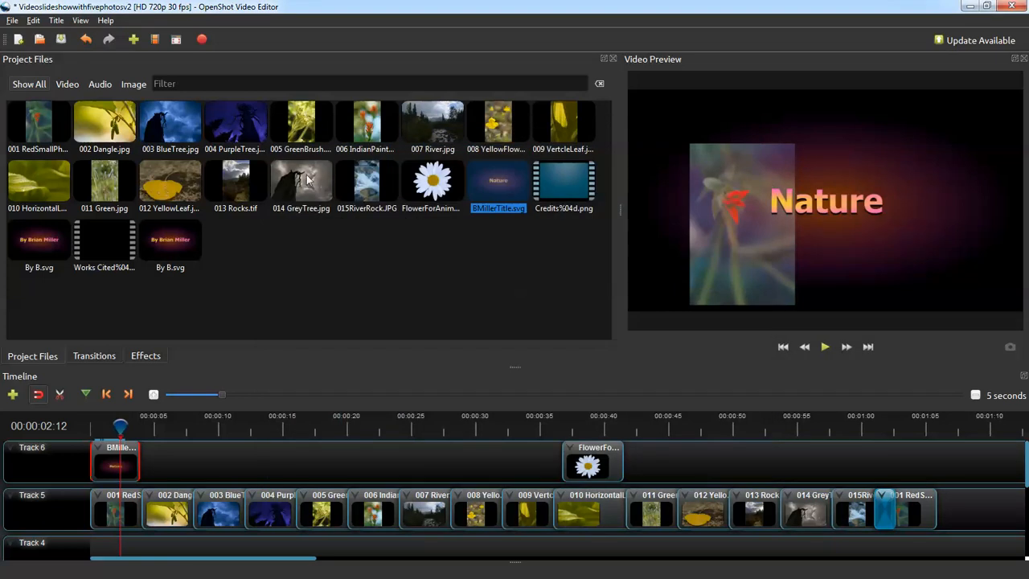
- Place the new By B.svg title on Track 6 after the Nature title and trim it to span about 4.6 to 7.4 seconds
{"action": "left_click_drag", "start_coordinate": [177, 251], "coordinate": [131, 459]}
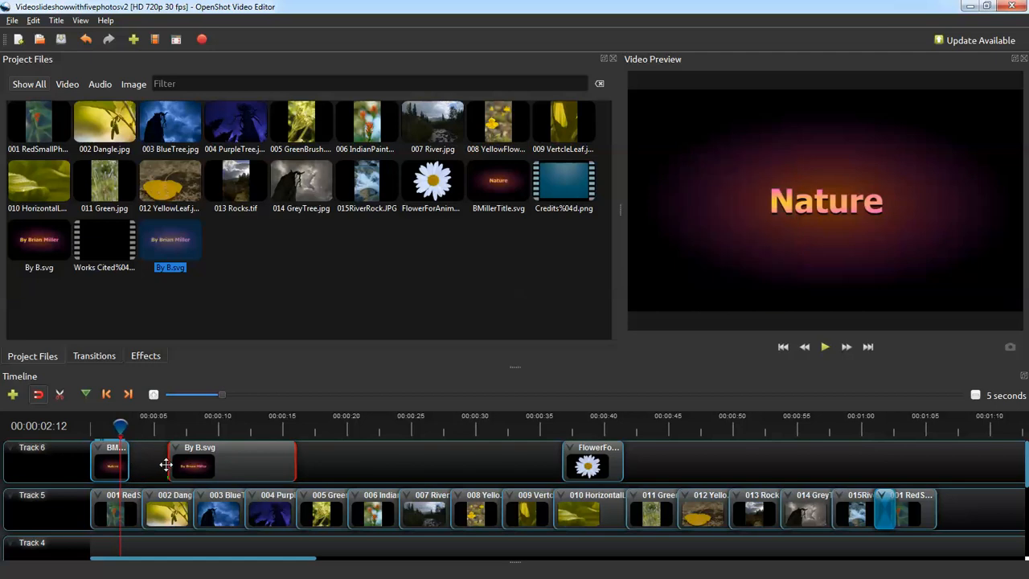
{"action": "left_click_drag", "start_coordinate": [230, 459], "coordinate": [211, 458]}
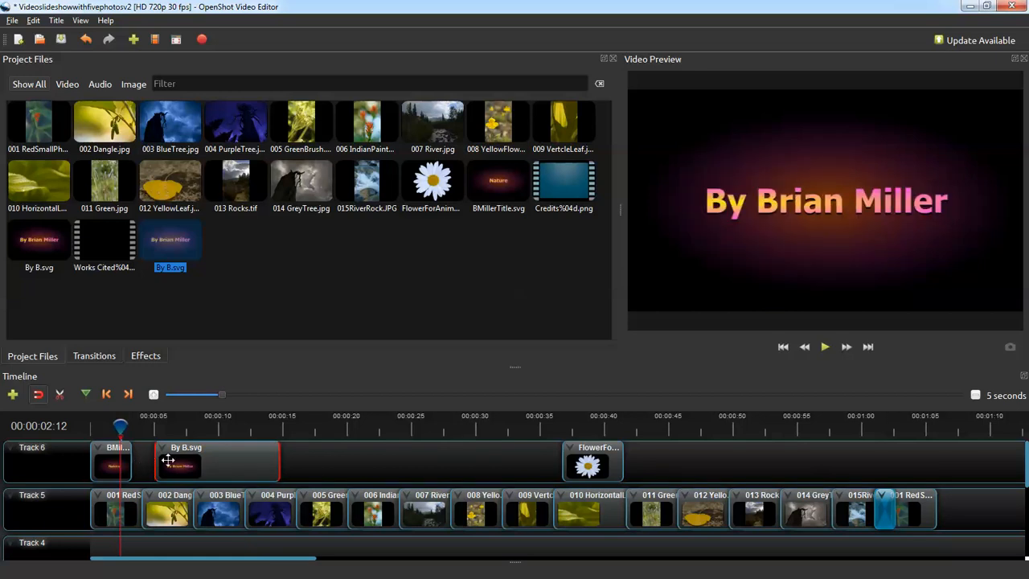
{"action": "left_click_drag", "start_coordinate": [249, 460], "coordinate": [164, 460]}
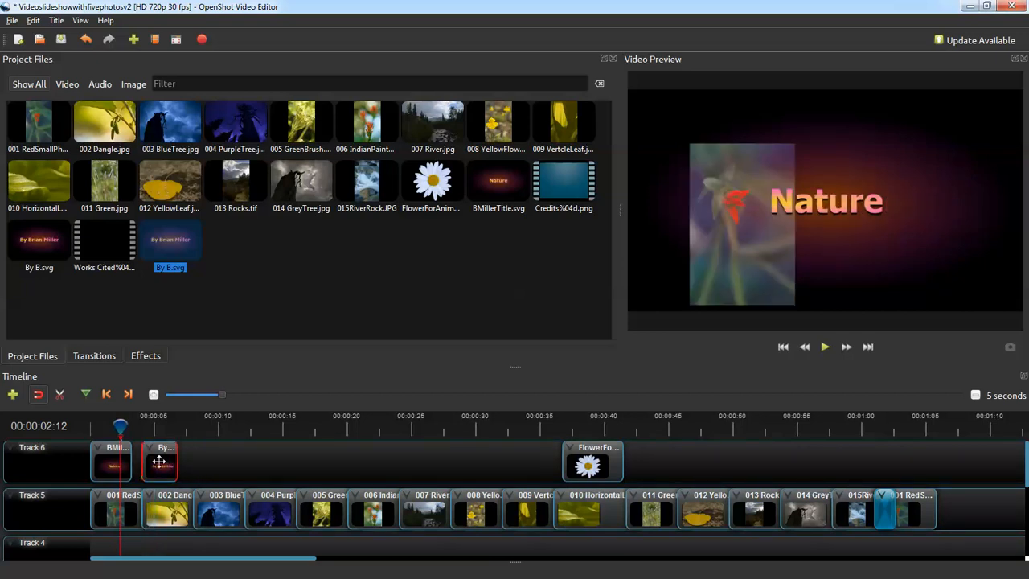
{"action": "left_click_drag", "start_coordinate": [140, 461], "coordinate": [150, 460]}
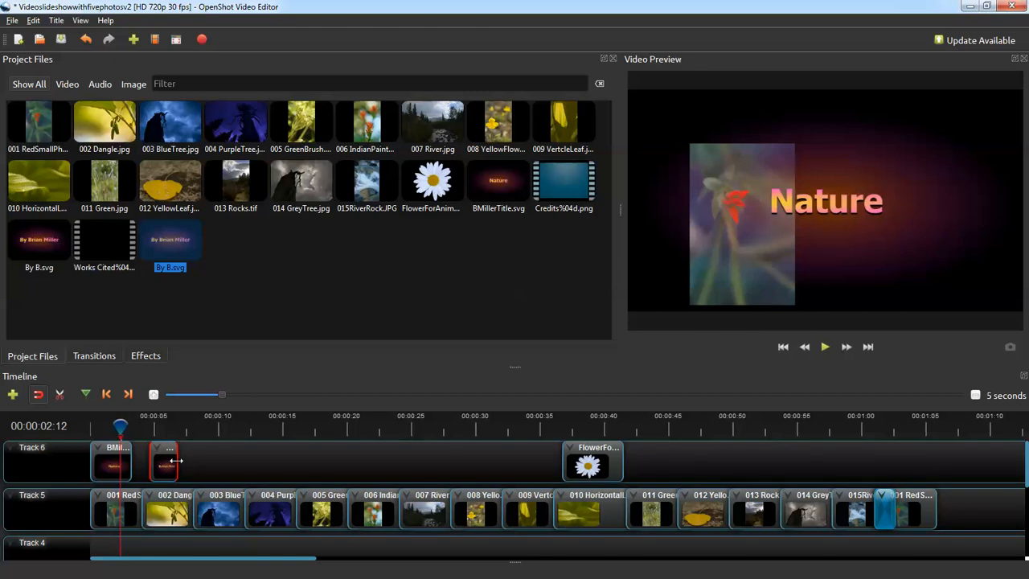
{"action": "left_click_drag", "start_coordinate": [175, 461], "coordinate": [186, 461]}
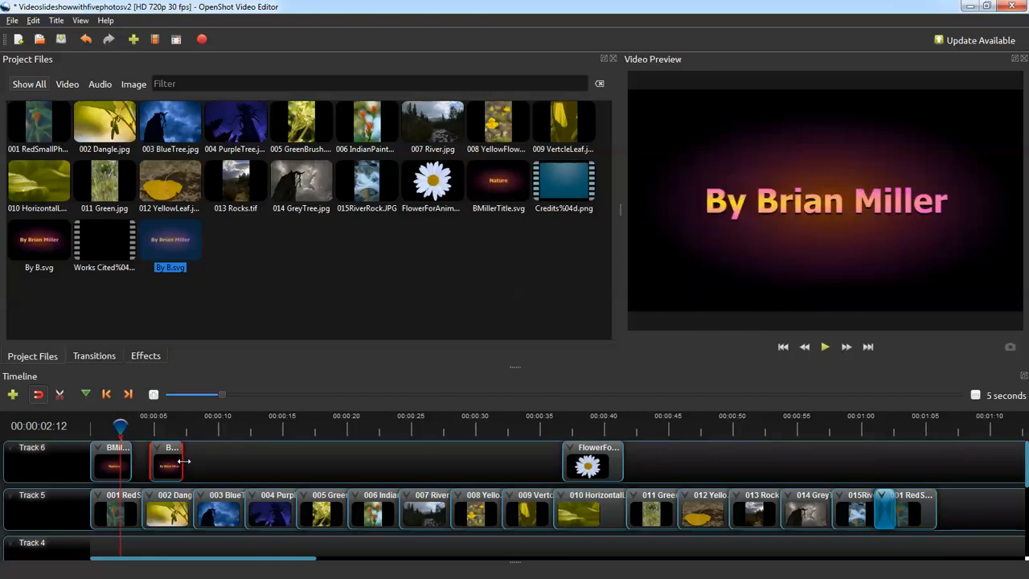
- Add a fast fade-out to the end of the Nature title clip on Track 6
{"action": "right_click", "coordinate": [113, 465]}
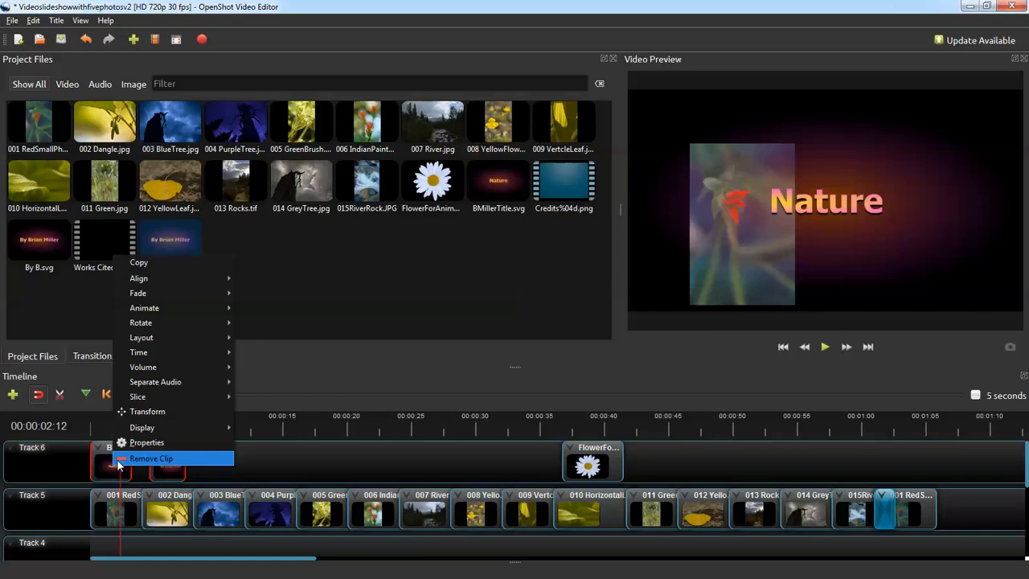
{"action": "mouse_move", "coordinate": [173, 292]}
{"action": "mouse_move", "coordinate": [277, 324]}
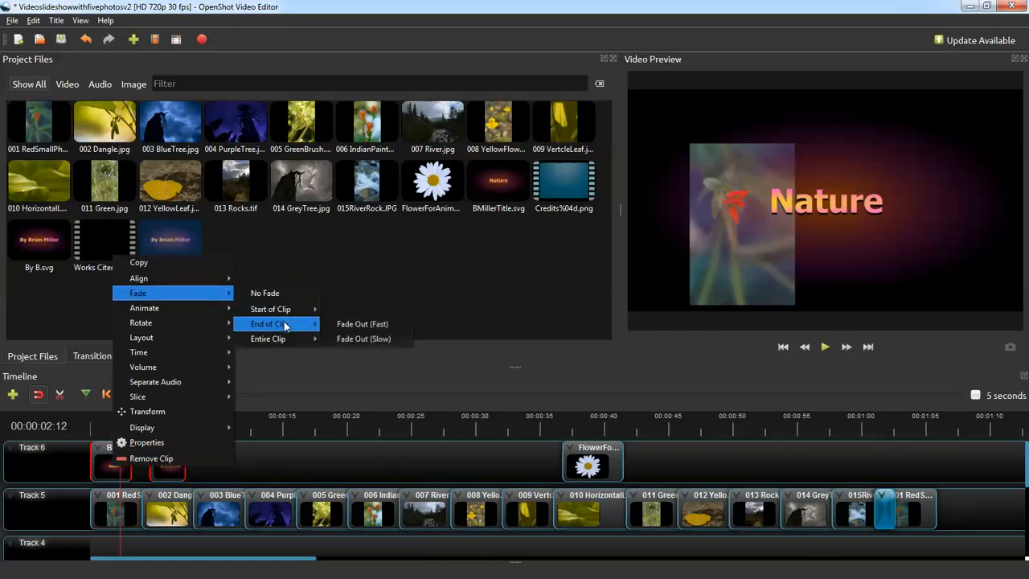
{"action": "left_click", "coordinate": [361, 324]}
- Add a fade-in to the start of the By B.svg clip on Track 6
{"action": "right_click", "coordinate": [171, 467]}
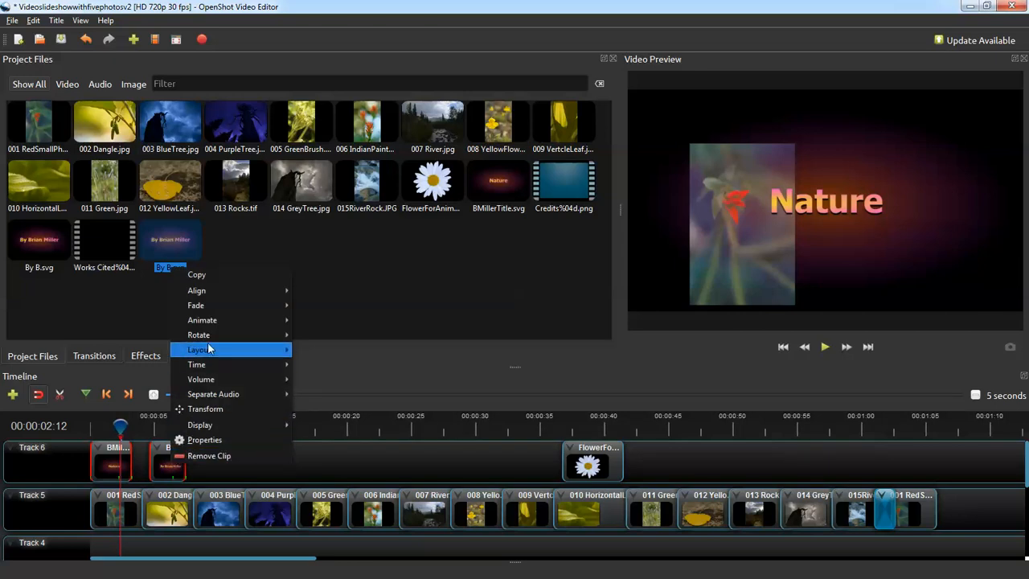
{"action": "mouse_move", "coordinate": [217, 305]}
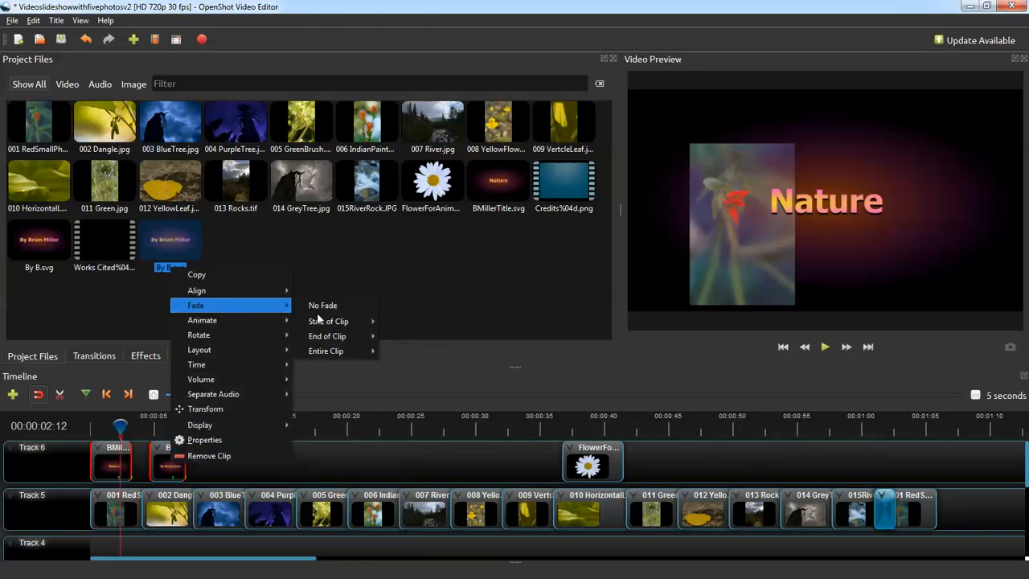
{"action": "mouse_move", "coordinate": [338, 321]}
{"action": "left_click", "coordinate": [413, 324]}
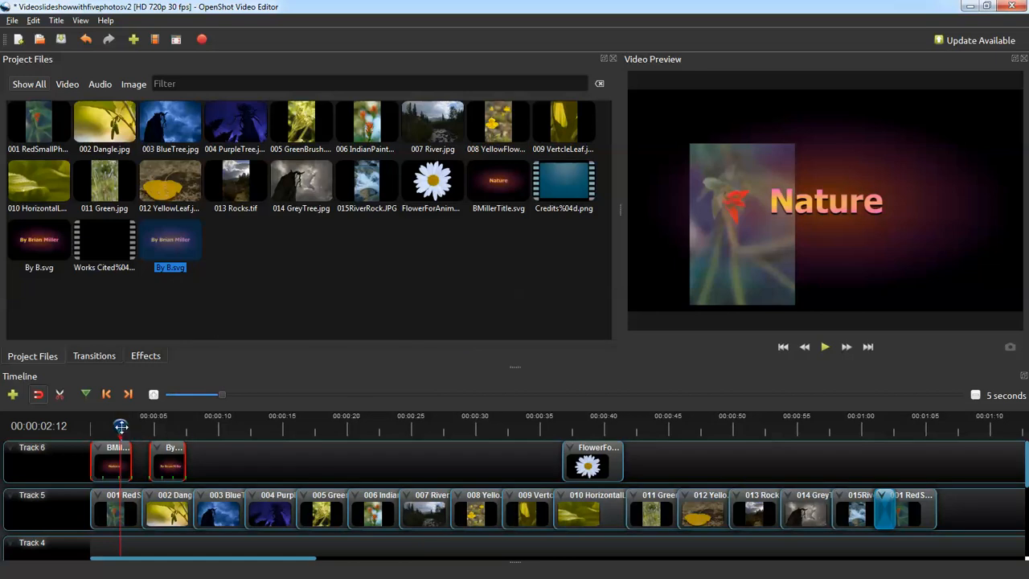
- Play the timeline from the beginning through the Nature title to the start of the author title to check the fades
{"action": "left_click_drag", "start_coordinate": [121, 426], "coordinate": [91, 423]}
{"action": "left_click", "coordinate": [825, 347]}
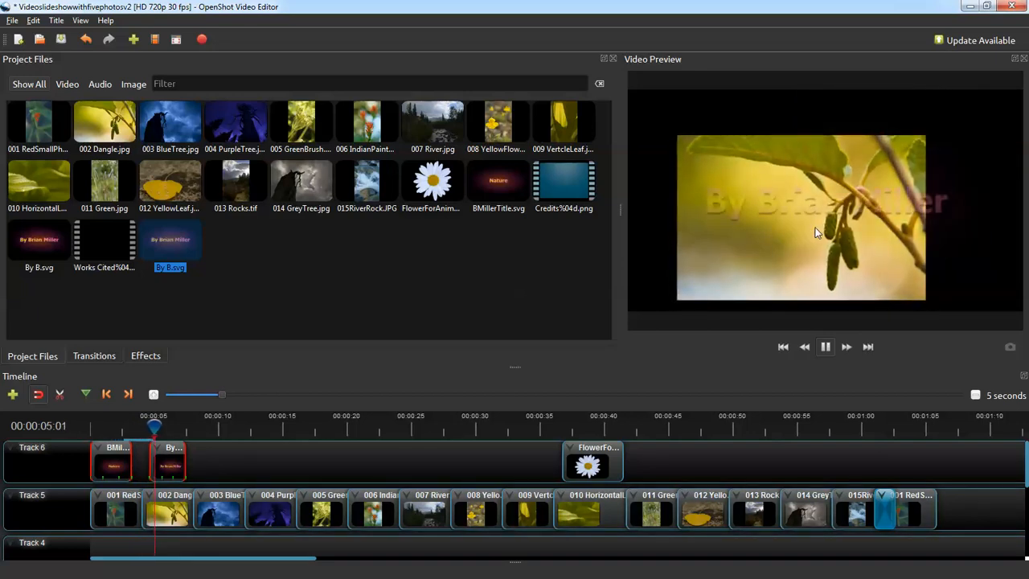
{"action": "left_click", "coordinate": [825, 348]}
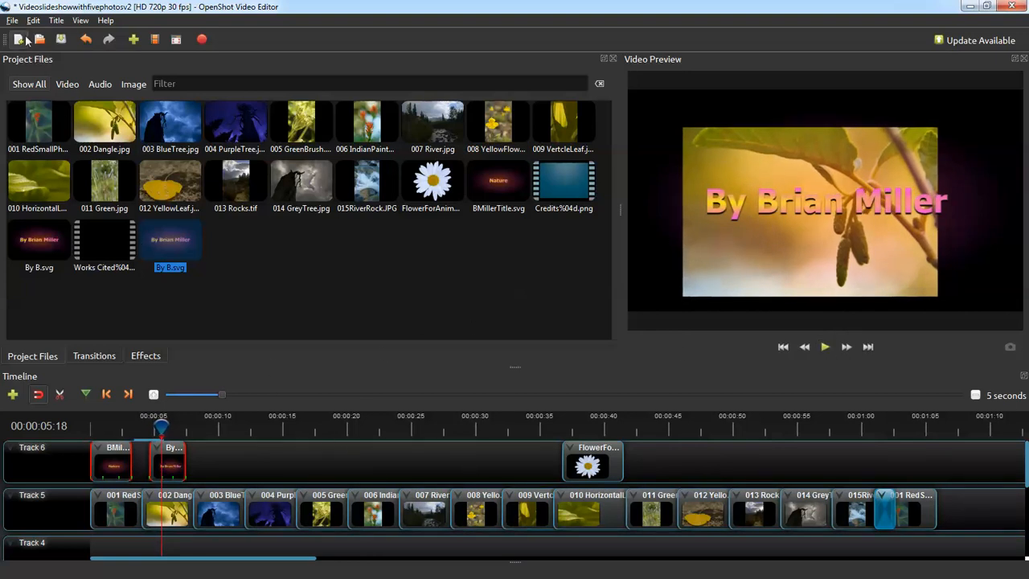
- In Preferences, browse to C:\Program Files\Blender Foundation\Blender to locate blender.exe, then close without changing the Blender path
{"action": "left_click", "coordinate": [57, 21]}
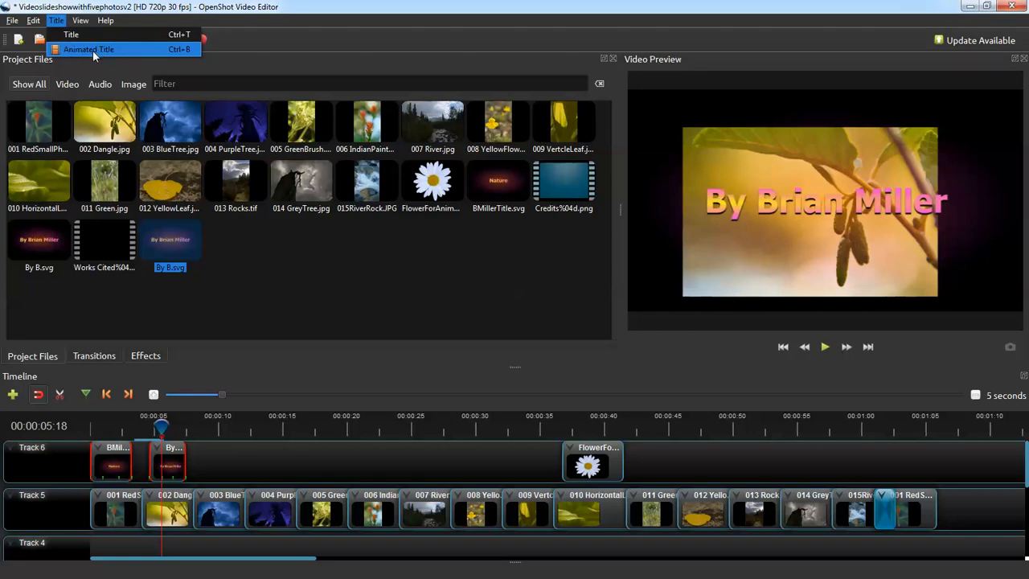
{"action": "mouse_move", "coordinate": [36, 22]}
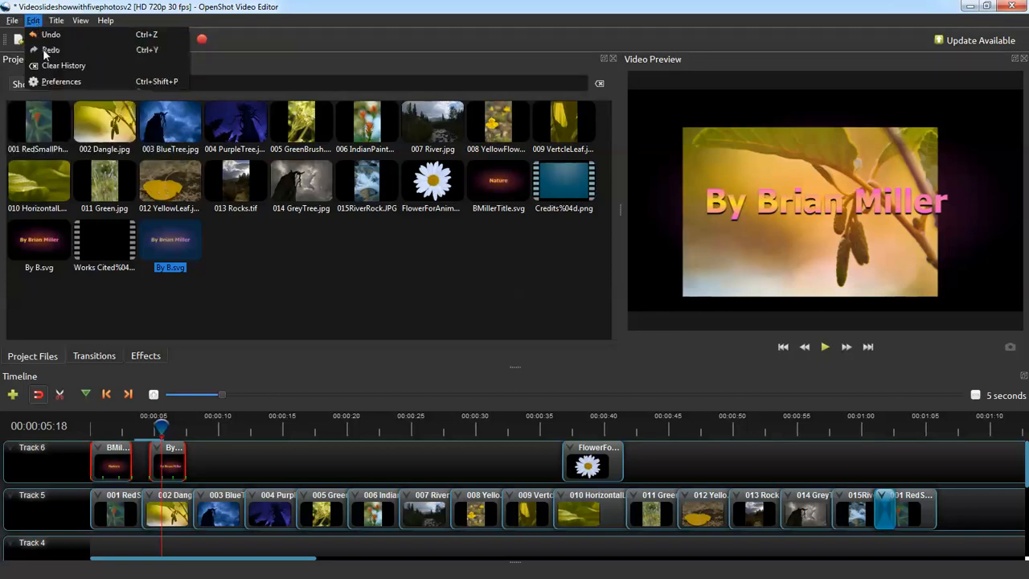
{"action": "left_click", "coordinate": [50, 81]}
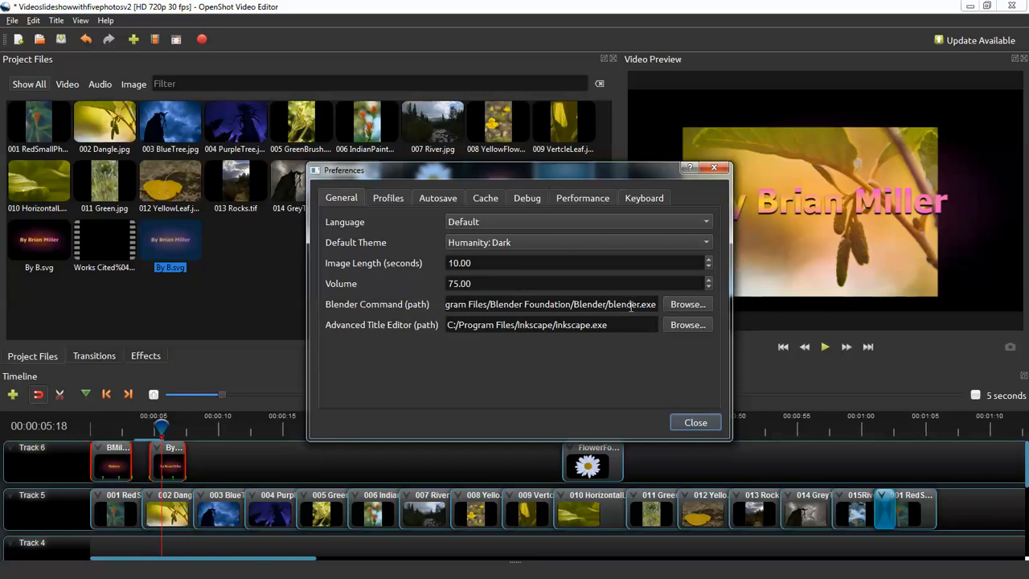
{"action": "left_click", "coordinate": [687, 304]}
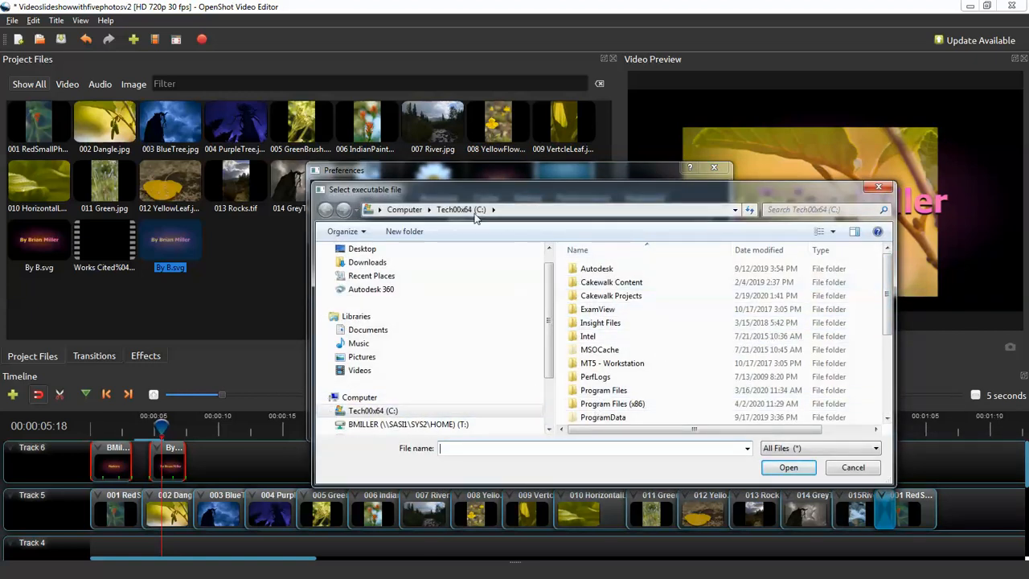
{"action": "double_click", "coordinate": [599, 390]}
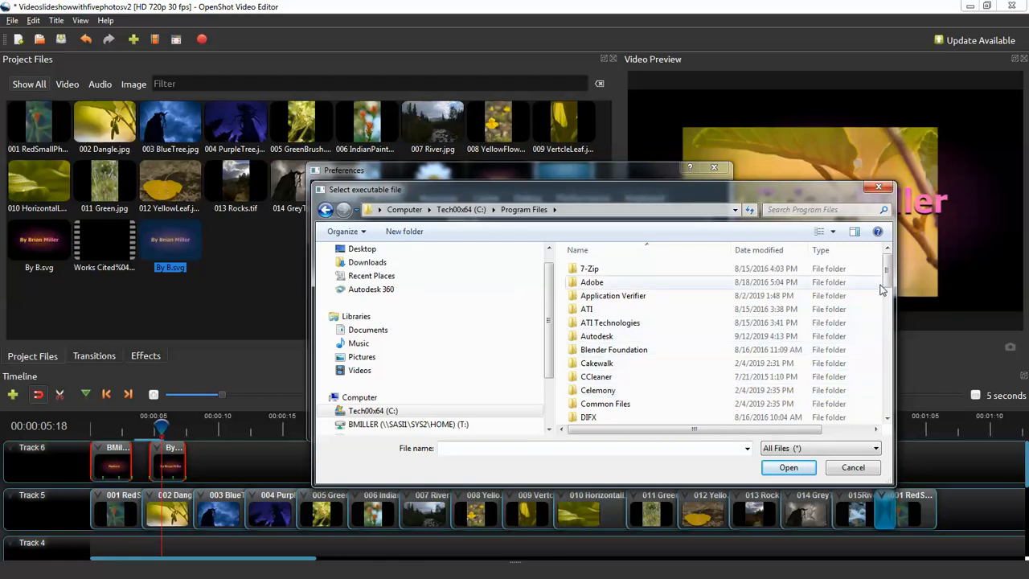
{"action": "left_click_drag", "start_coordinate": [885, 279], "coordinate": [885, 284]}
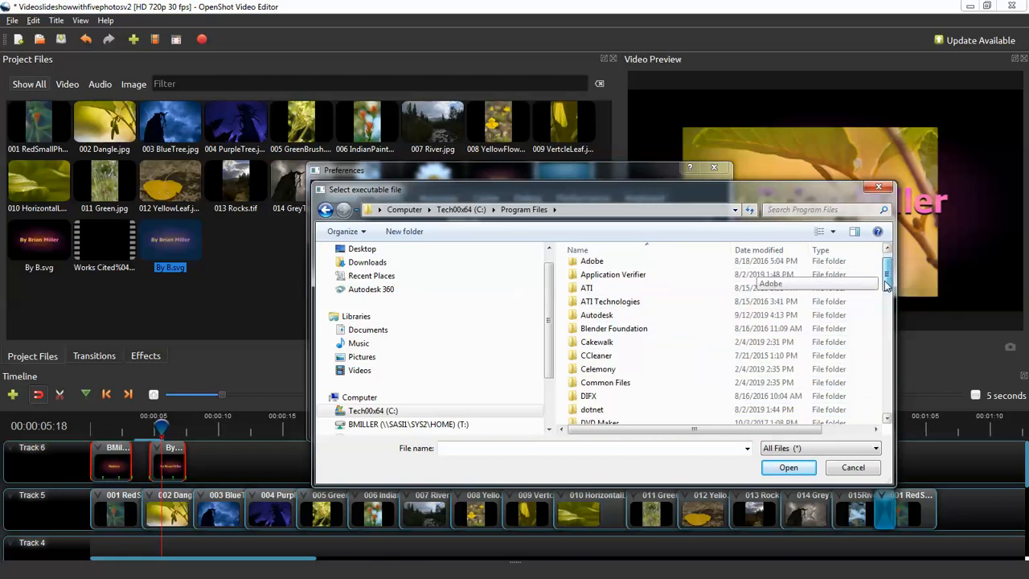
{"action": "double_click", "coordinate": [688, 330]}
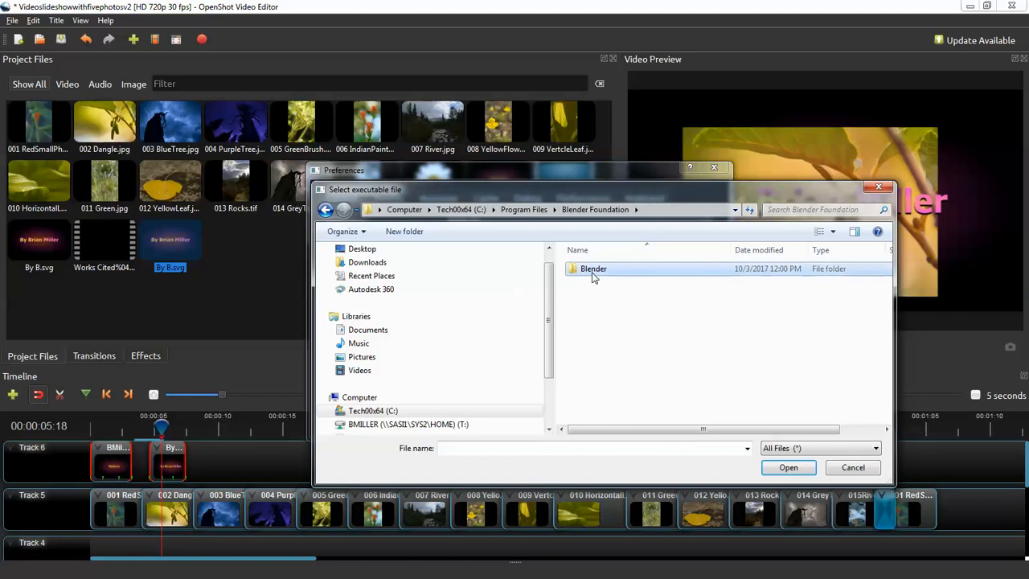
{"action": "double_click", "coordinate": [593, 271]}
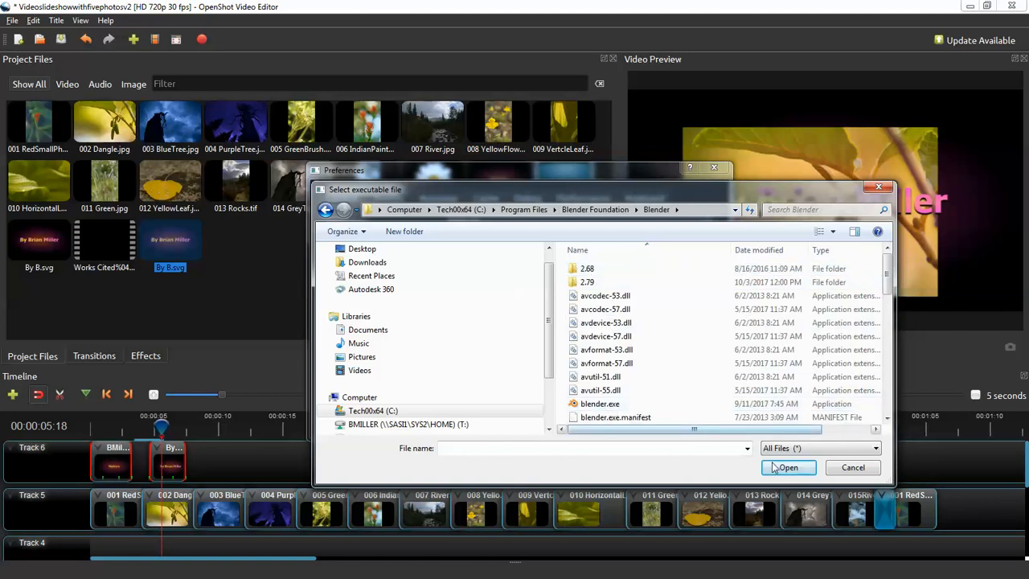
{"action": "left_click", "coordinate": [853, 467]}
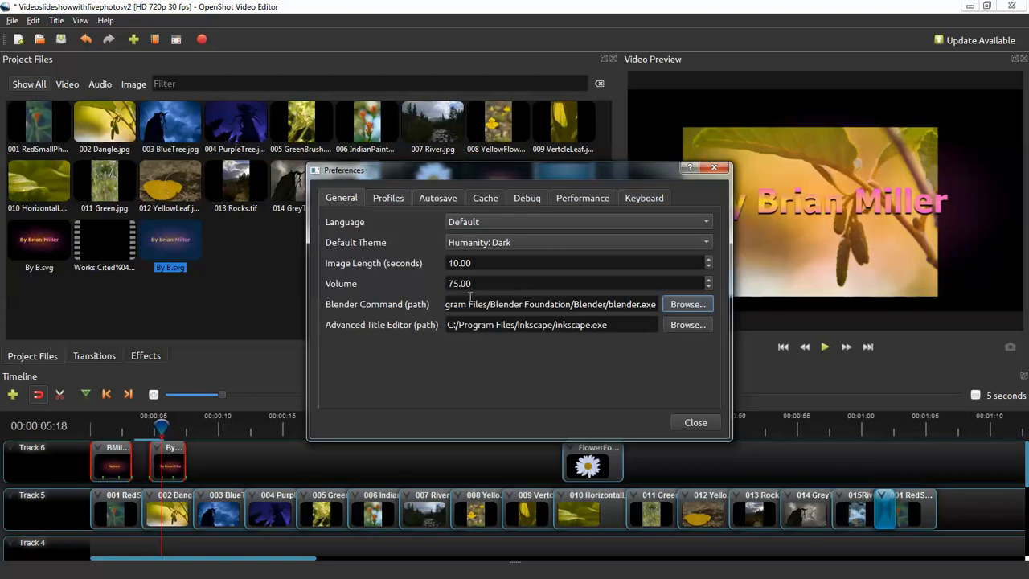
{"action": "left_click", "coordinate": [694, 423]}
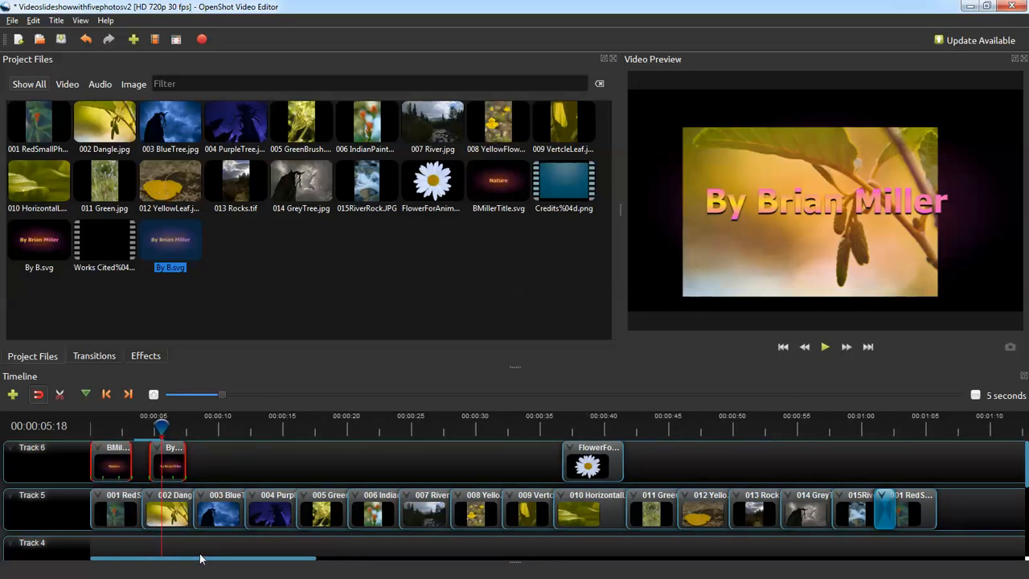
- Check the Advanced Title Editor path in Preferences and close the settings
{"action": "left_click_drag", "start_coordinate": [201, 559], "coordinate": [308, 567]}
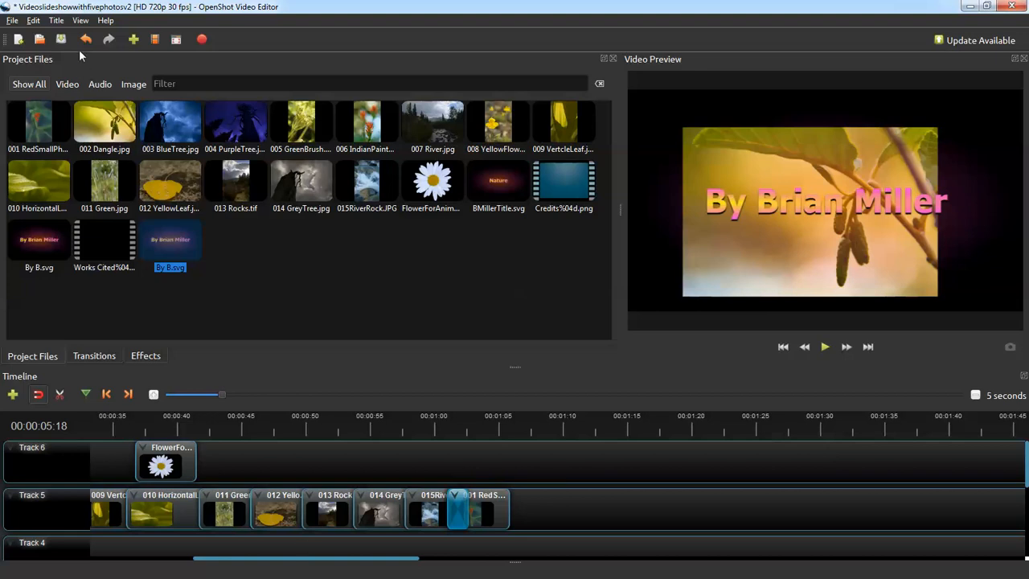
{"action": "left_click", "coordinate": [37, 21]}
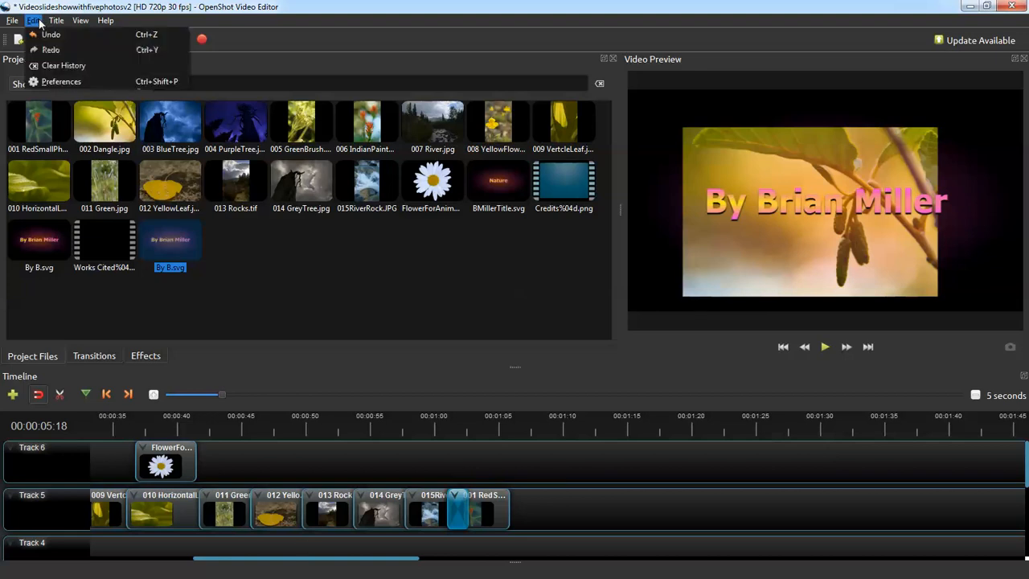
{"action": "left_click", "coordinate": [58, 86]}
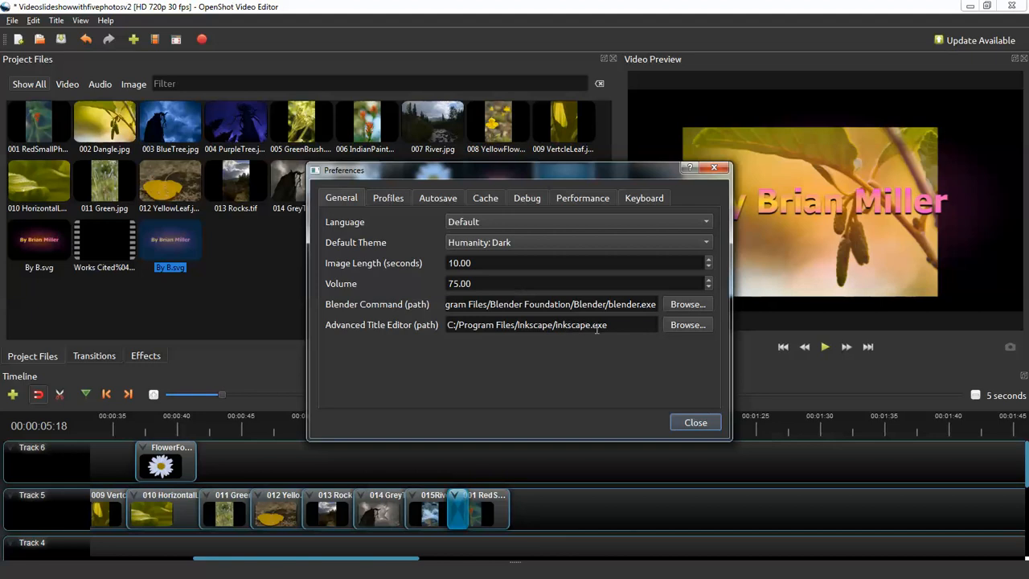
{"action": "left_click", "coordinate": [692, 419]}
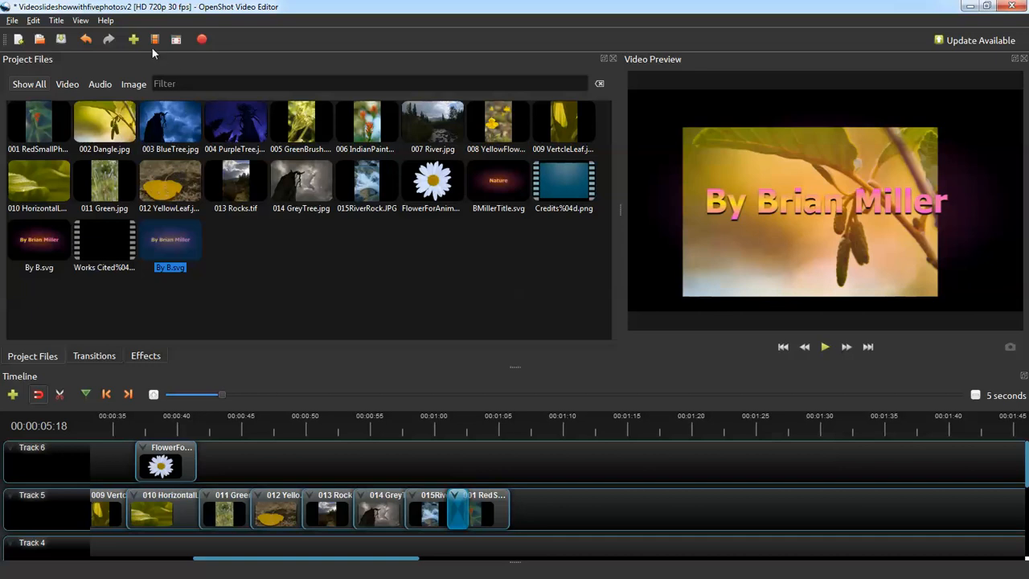
- Create a title from the Standard 4 template and set its file name to Works Cited
{"action": "left_click", "coordinate": [65, 24]}
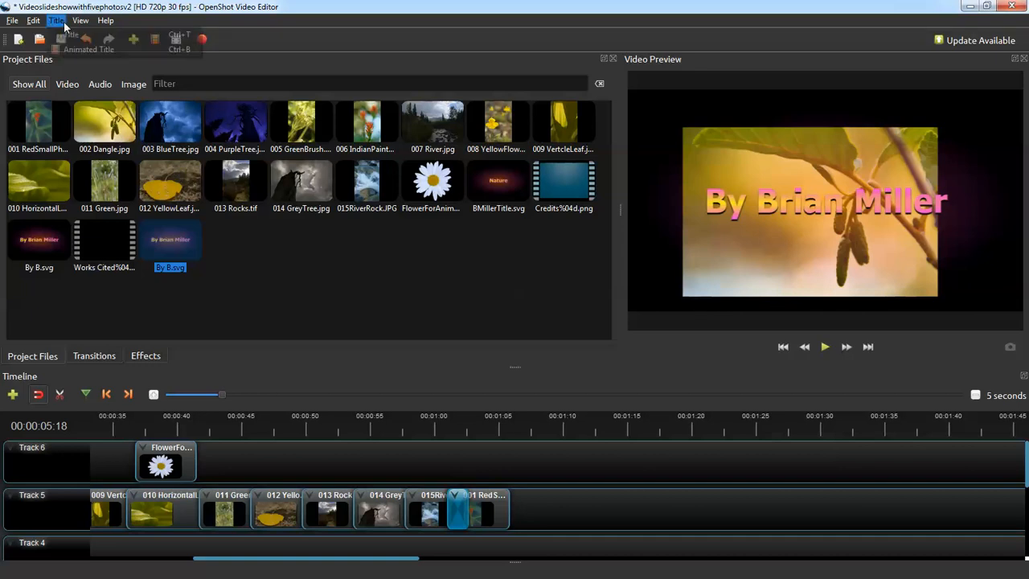
{"action": "left_click", "coordinate": [71, 35]}
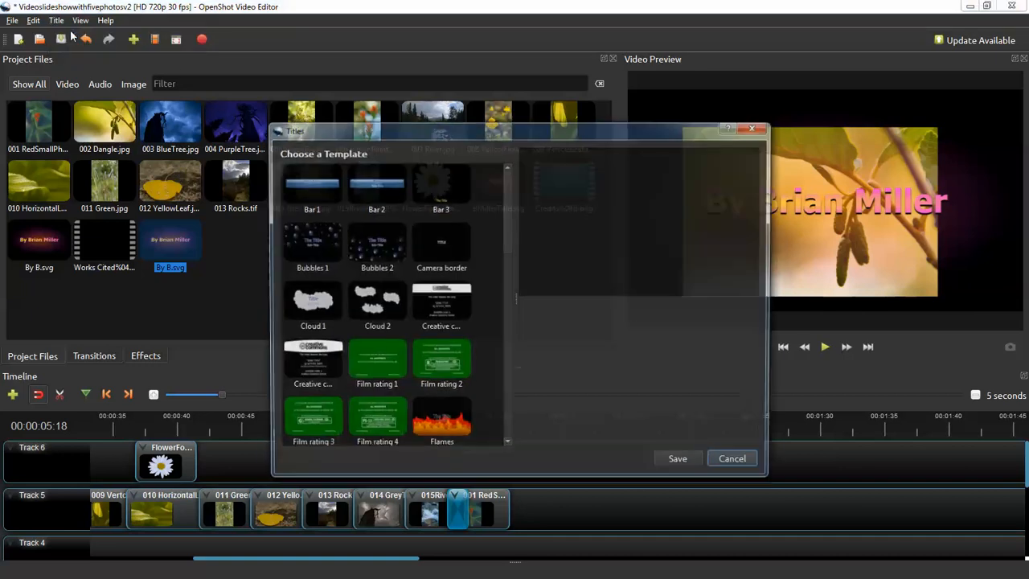
{"action": "left_click_drag", "start_coordinate": [505, 233], "coordinate": [534, 414]}
{"action": "left_click", "coordinate": [469, 381]}
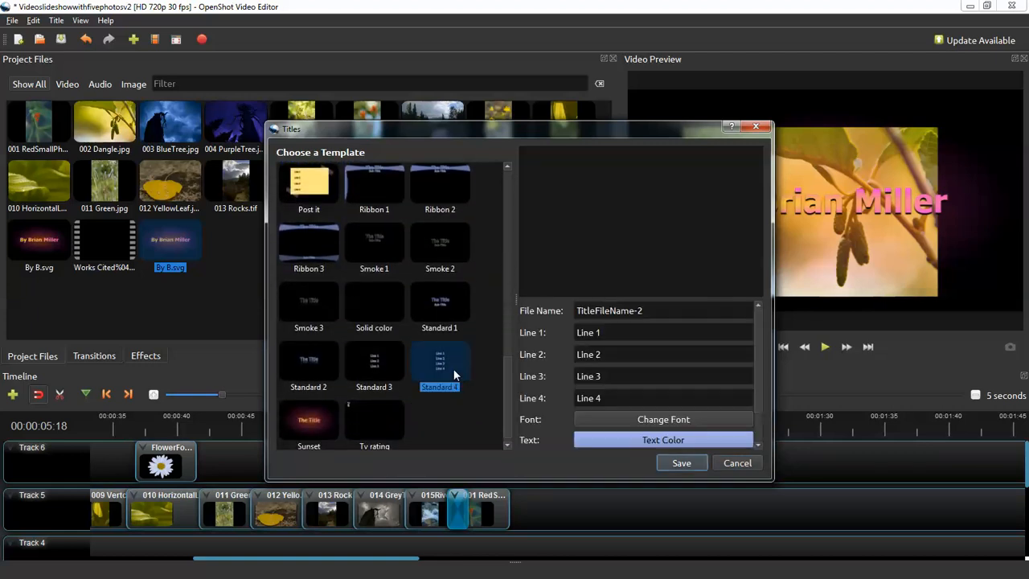
{"action": "left_click_drag", "start_coordinate": [647, 311], "coordinate": [573, 314]}
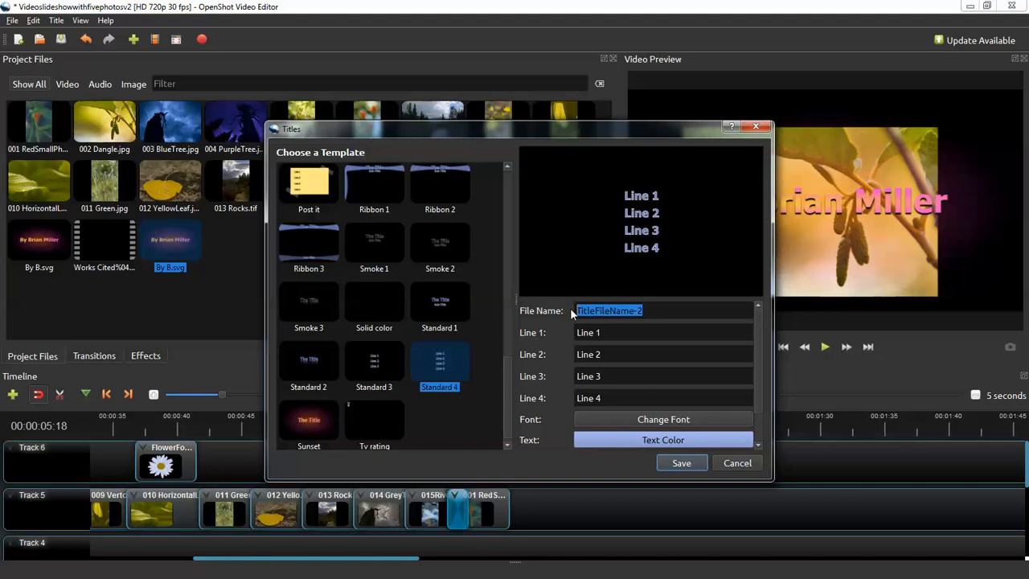
{"action": "type", "text": "Works Cited"}
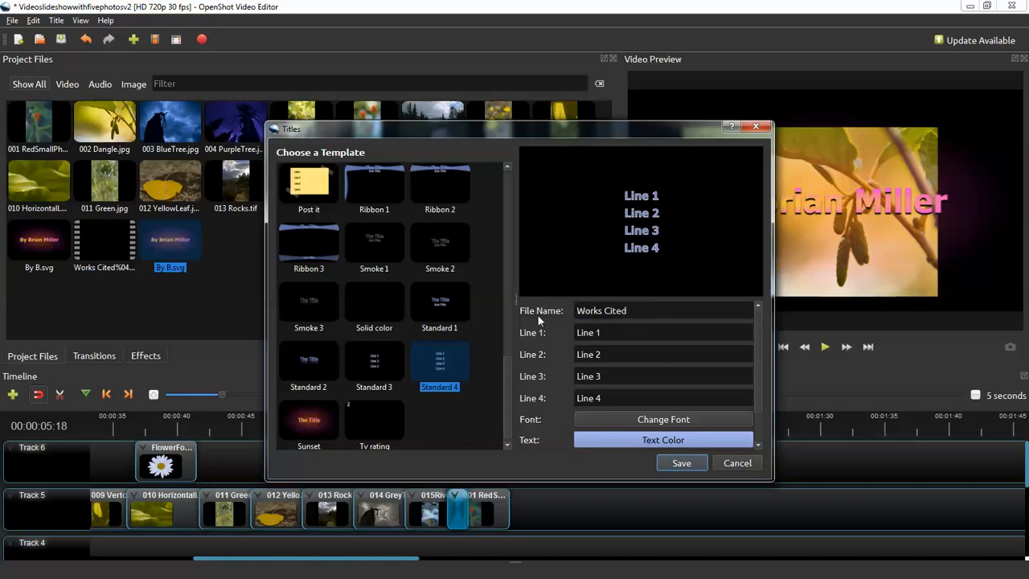
- Copy "White Daisy for PNG" from the Works Cited Video Slide Show Google Doc into Line 1 of the title
{"action": "left_click_drag", "start_coordinate": [0, 32], "coordinate": [406, 87]}
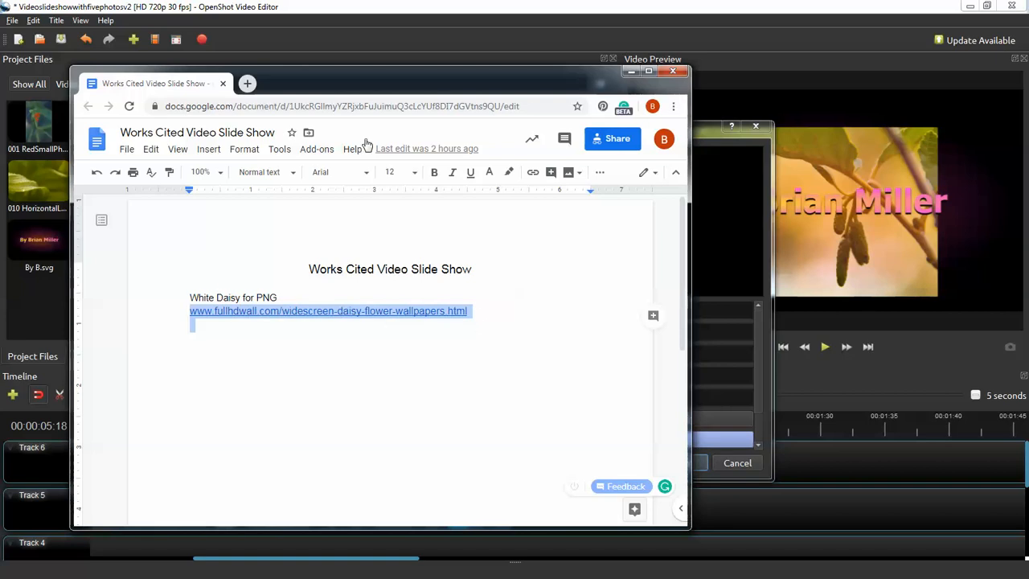
{"action": "mouse_move", "coordinate": [349, 90]}
{"action": "left_mouse_down"}
{"action": "mouse_move", "coordinate": [169, 92]}
{"action": "mouse_move", "coordinate": [336, 74]}
{"action": "left_mouse_up"}
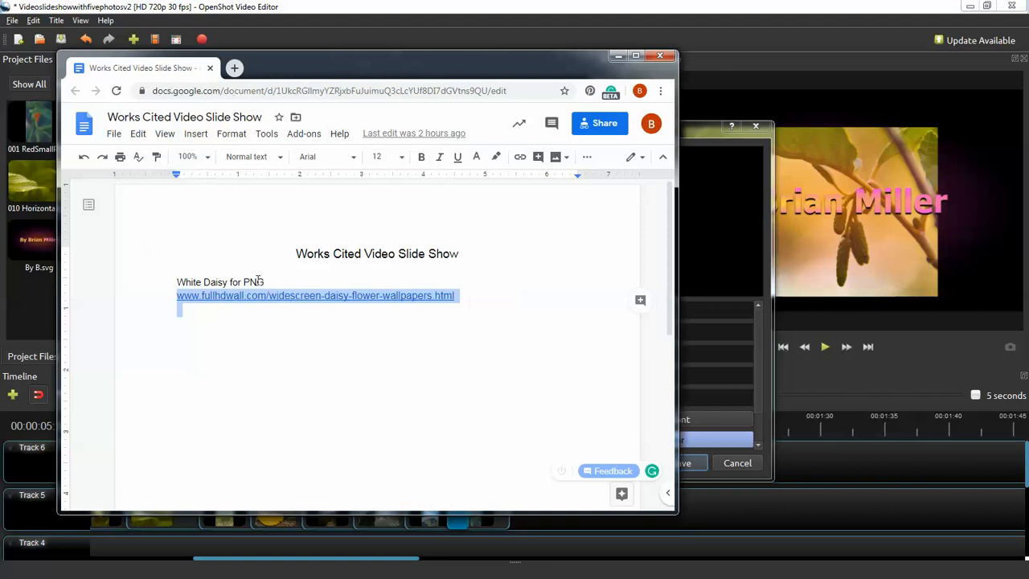
{"action": "left_click_drag", "start_coordinate": [267, 282], "coordinate": [175, 279]}
{"action": "key", "text": "ctrl+c"}
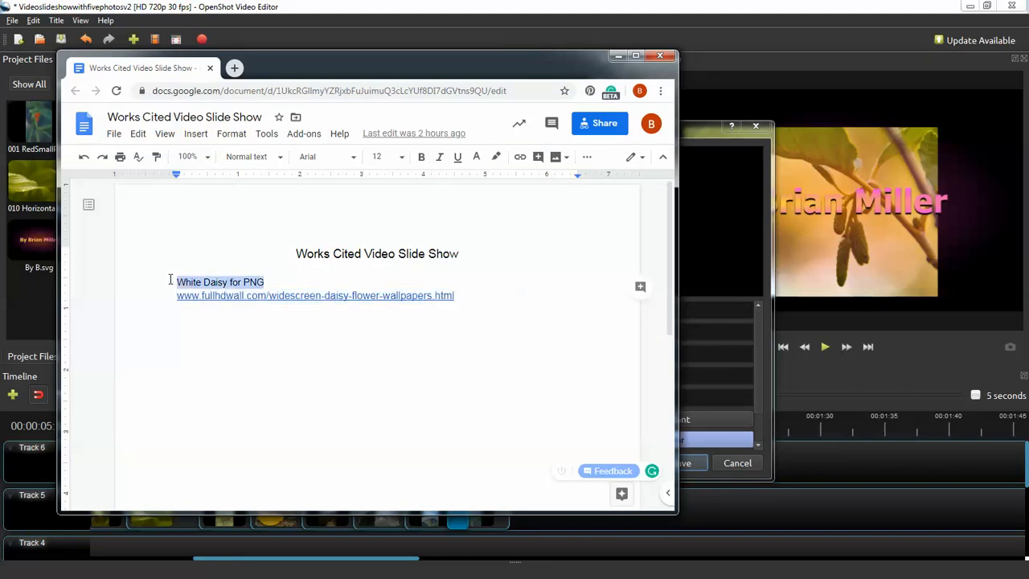
{"action": "left_click_drag", "start_coordinate": [415, 72], "coordinate": [100, 74]}
{"action": "left_click", "coordinate": [630, 333]}
{"action": "triple_click", "coordinate": [625, 333]}
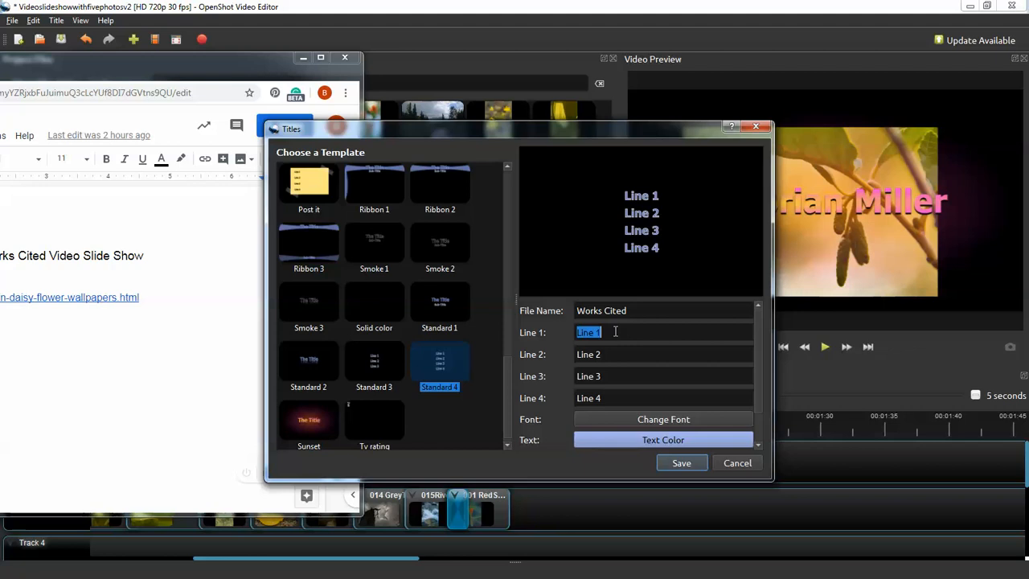
{"action": "key", "text": "ctrl+v"}
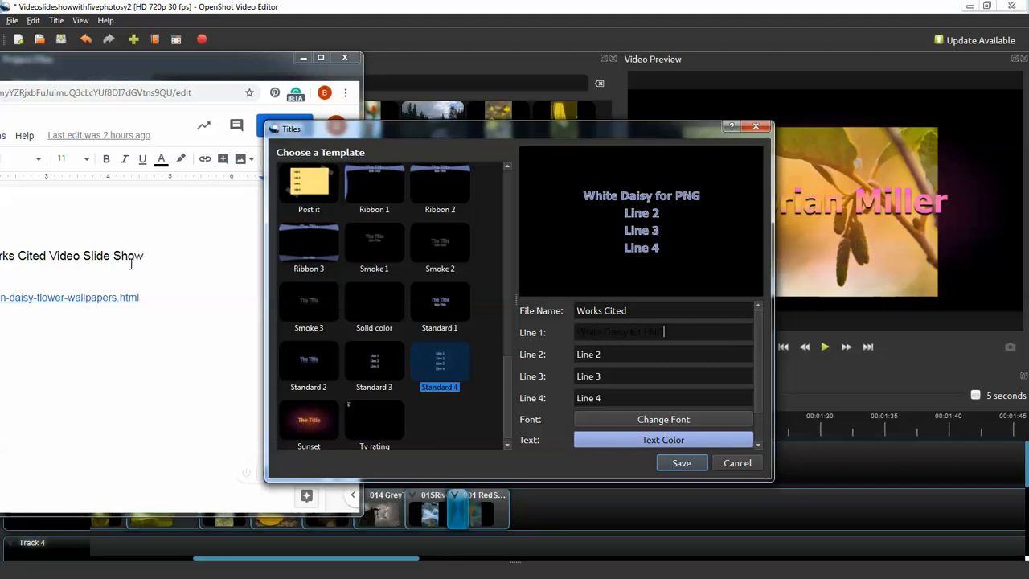
- Copy the daisy wallpaper web address from the Google Doc into Line 2 and Line 3 of the title
{"action": "left_click", "coordinate": [97, 298]}
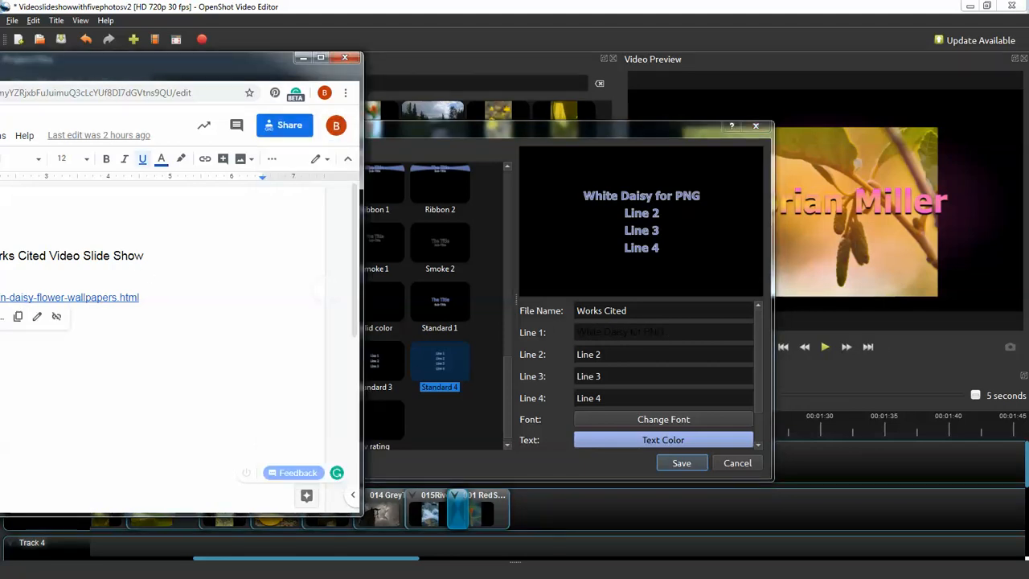
{"action": "triple_click", "coordinate": [96, 298]}
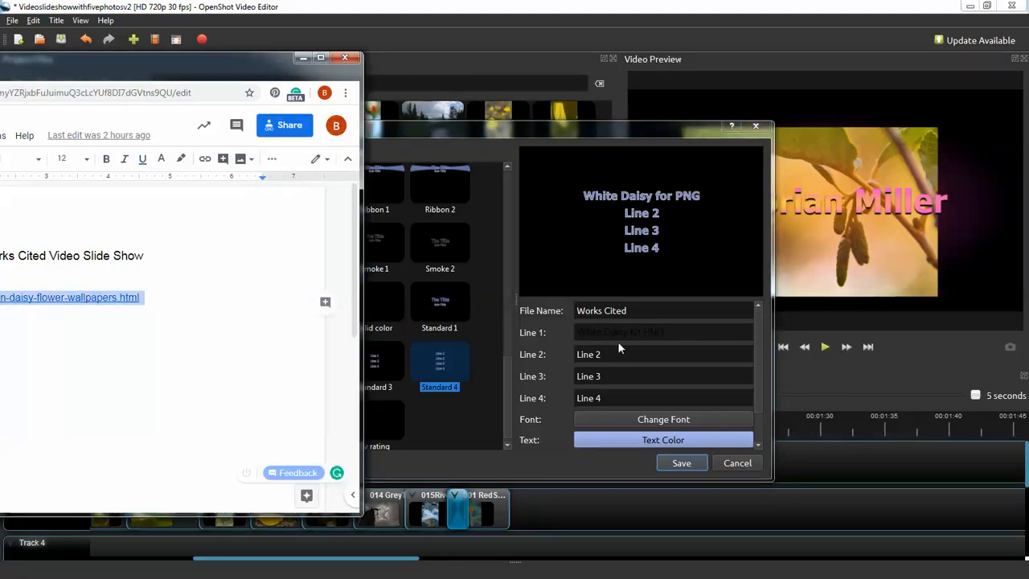
{"action": "left_click_drag", "start_coordinate": [702, 356], "coordinate": [587, 354]}
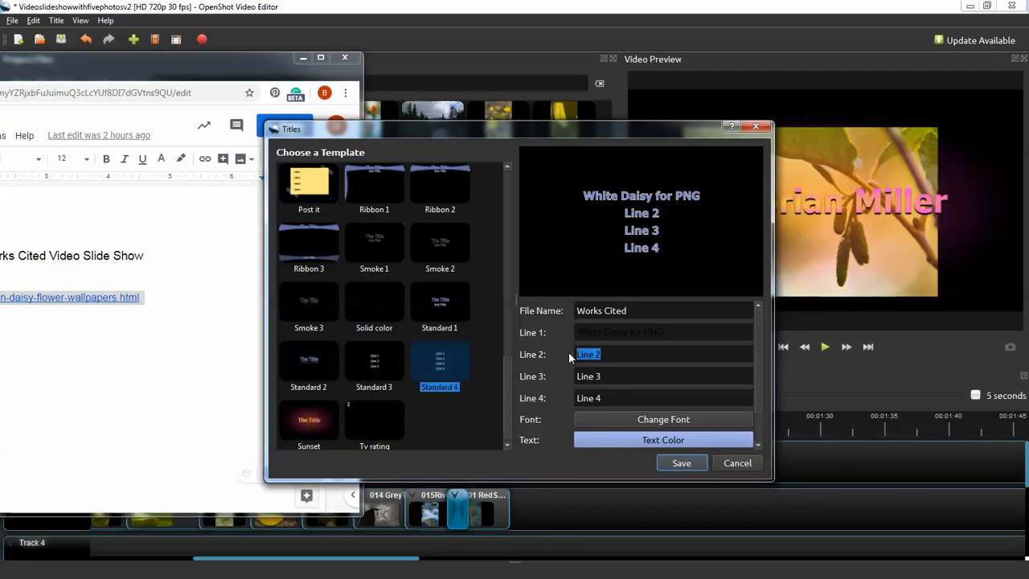
{"action": "key", "text": "ctrl+v"}
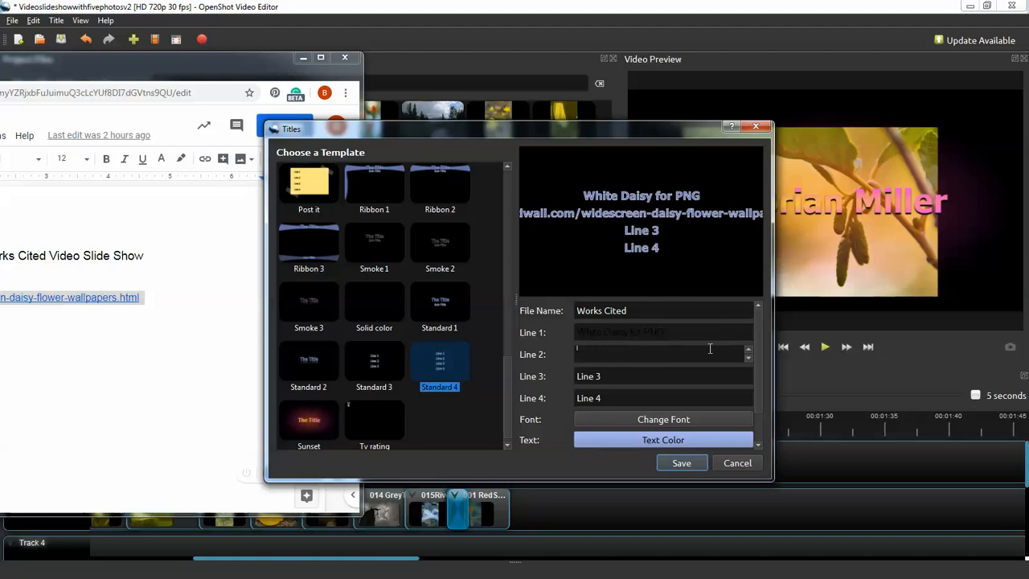
{"action": "left_click_drag", "start_coordinate": [664, 331], "coordinate": [578, 331]}
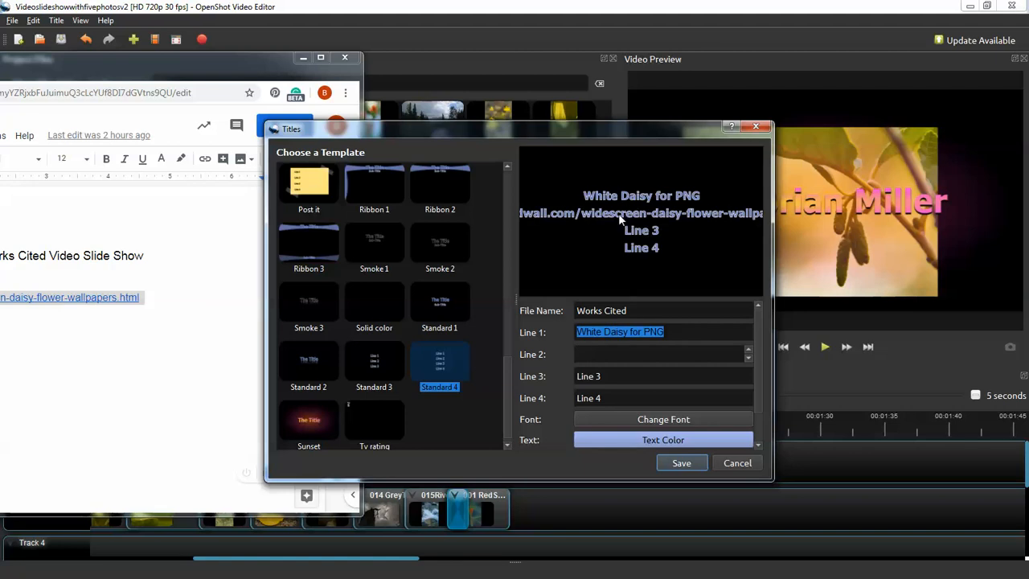
{"action": "left_click_drag", "start_coordinate": [597, 376], "coordinate": [561, 374]}
{"action": "key", "text": "ctrl+v"}
- Copy "White Daisy for PNG" from Line 1 into Line 2 of the title
{"action": "double_click", "coordinate": [615, 326]}
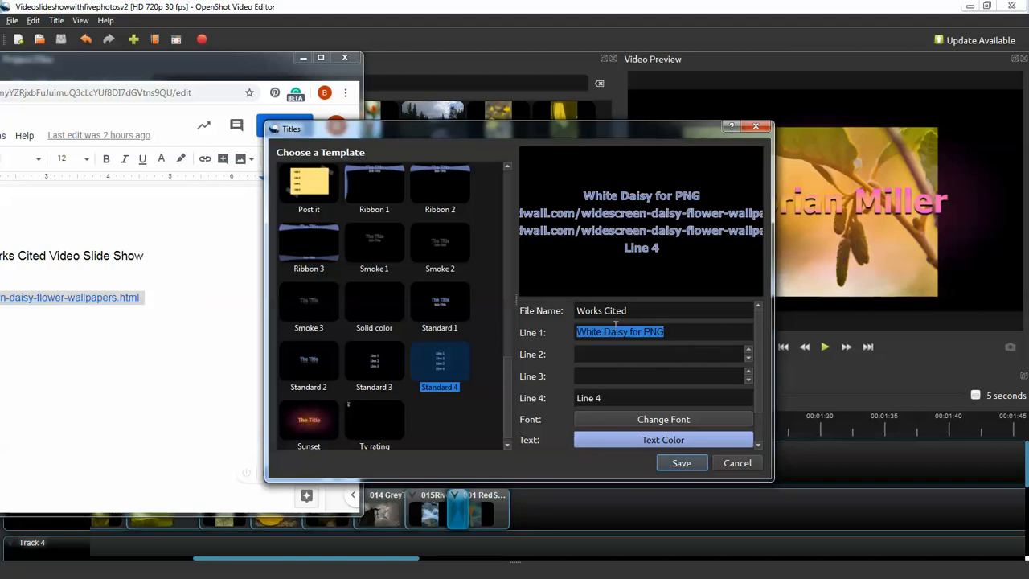
{"action": "triple_click", "coordinate": [616, 326]}
{"action": "left_click", "coordinate": [606, 354]}
{"action": "key", "text": "ctrl+v"}
- Replace the Line 1 text of the title with "Works Cited"
{"action": "left_click_drag", "start_coordinate": [676, 333], "coordinate": [576, 332]}
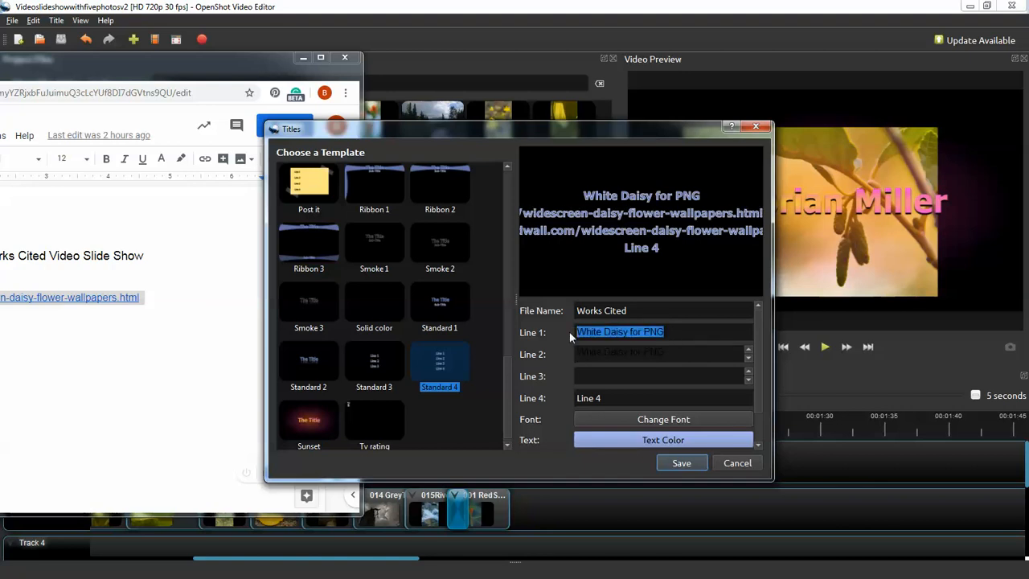
{"action": "type", "text": "Work"}
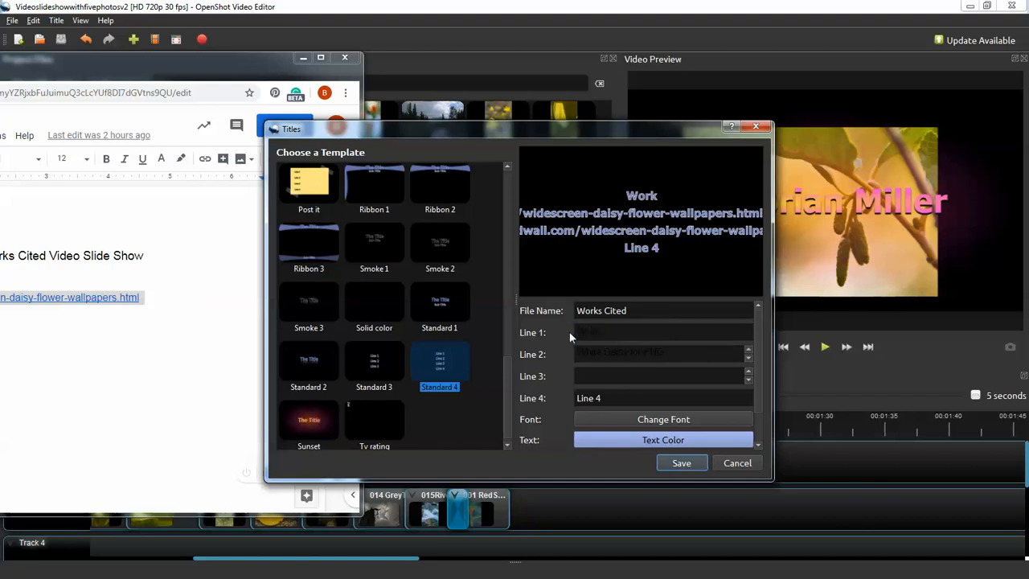
{"action": "type", "text": "s Cited"}
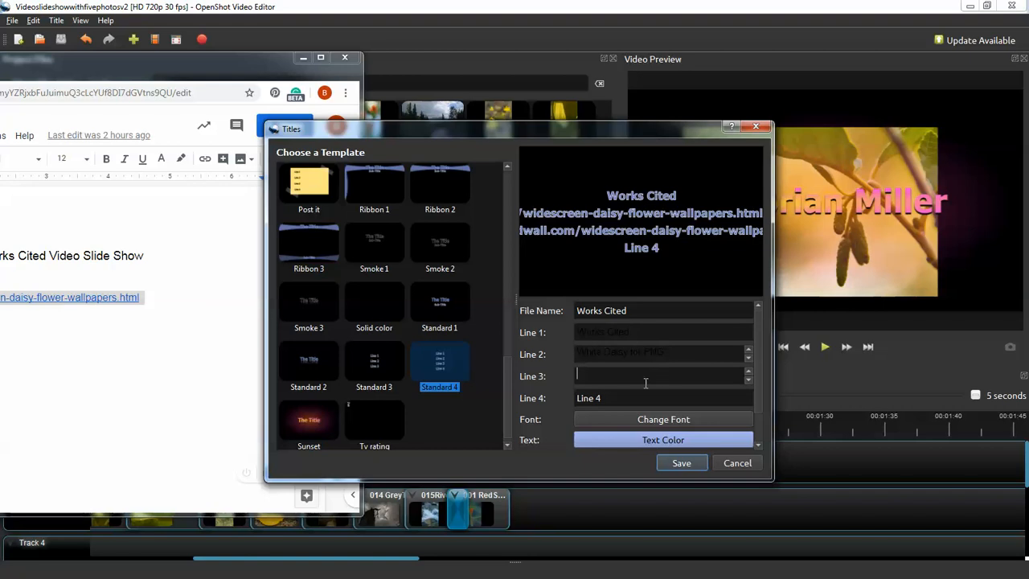
- Delete the leftover web address from Line 2 of the title, keeping only "White Daisy for PNG"
{"action": "type", "text": "www.fullhdwall.com/widescreen-daisy-flower-wallpapers.html"}
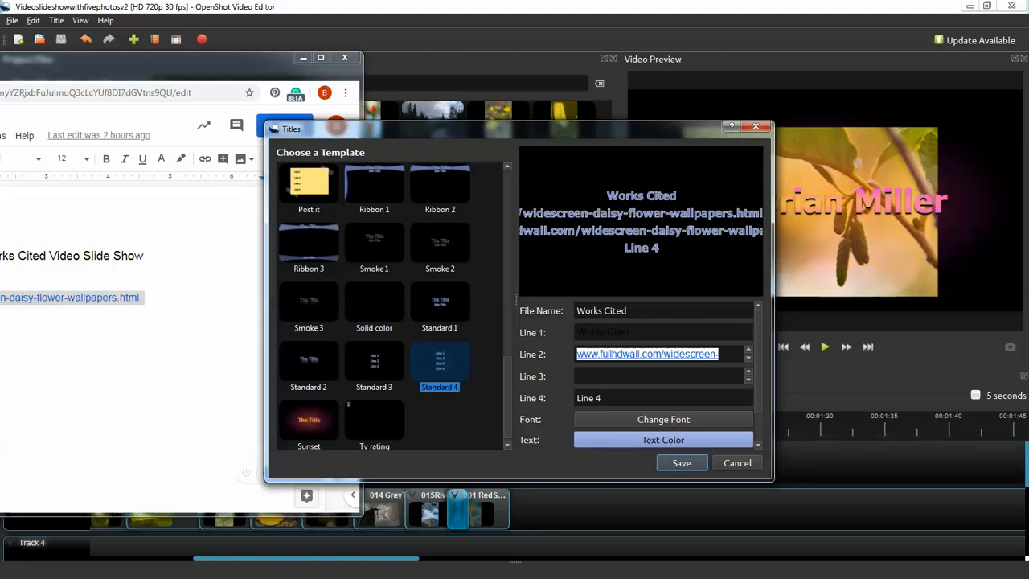
{"action": "left_click", "coordinate": [190, 313]}
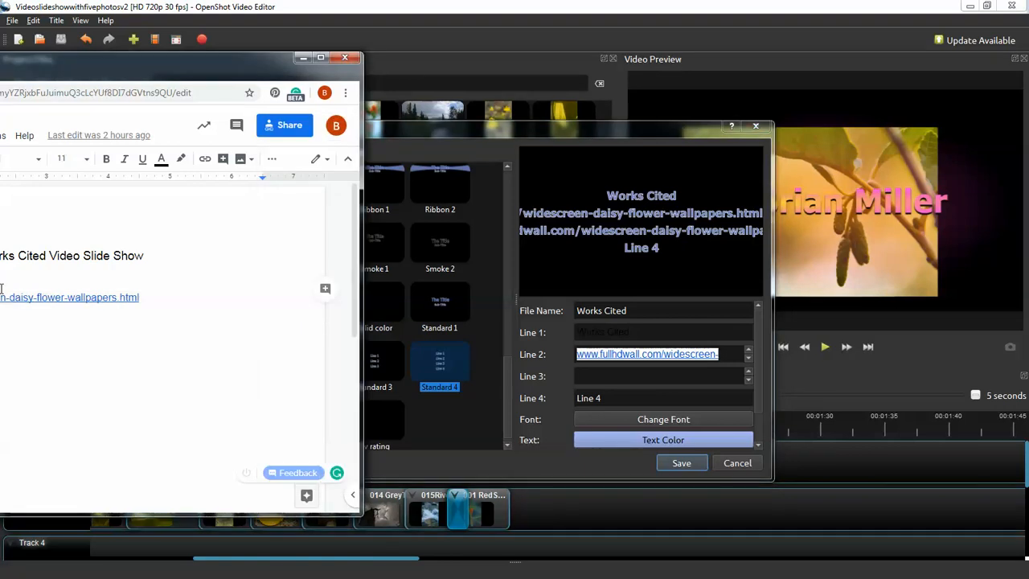
{"action": "left_click", "coordinate": [611, 353]}
{"action": "left_click_drag", "start_coordinate": [714, 354], "coordinate": [496, 358]}
{"action": "key", "text": "BackSpace"}
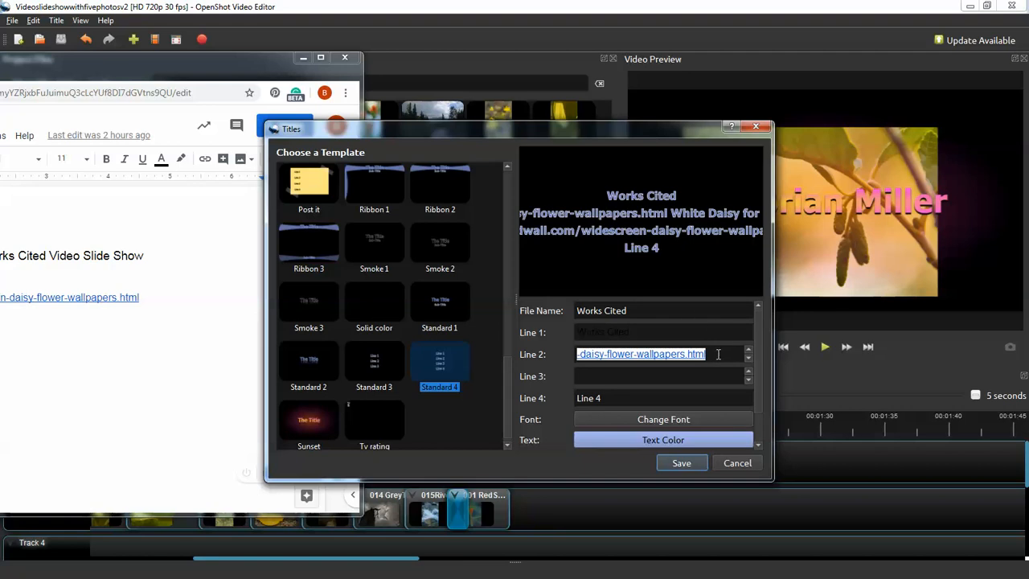
{"action": "key", "text": "BackSpace"}
{"action": "key", "text": "BackSpace"}
{"action": "key", "text": "BackSpace"}
{"action": "key", "text": "BackSpace"}
{"action": "key", "text": "BackSpace"}
{"action": "key", "text": "BackSpace"}
{"action": "key", "text": "BackSpace"}
{"action": "key", "text": "BackSpace"}
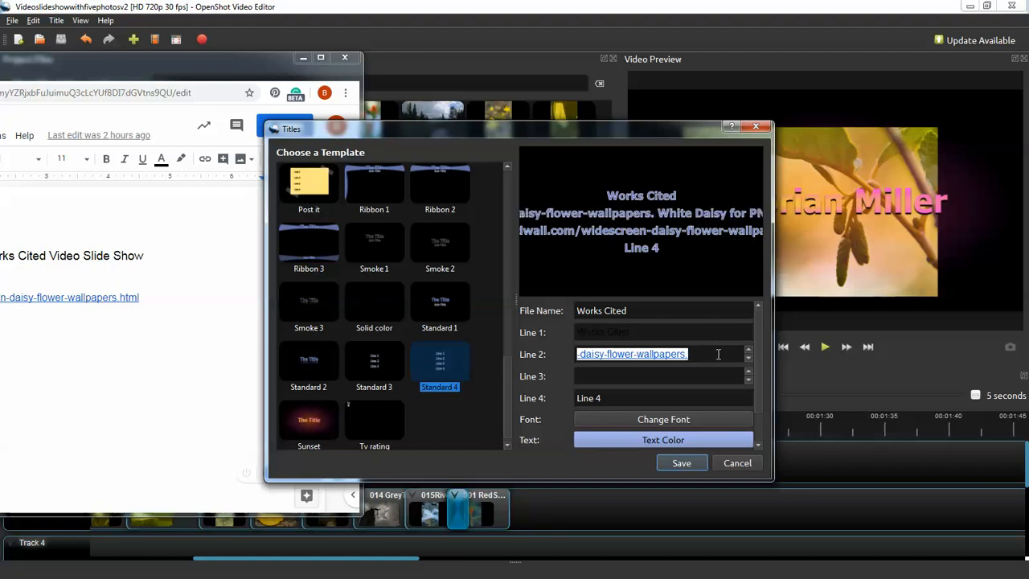
{"action": "key", "text": "BackSpace"}
{"action": "key", "text": "BackSpace"}
{"action": "key", "text": "BackSpace"}
{"action": "key", "text": "BackSpace"}
{"action": "key", "text": "BackSpace"}
{"action": "key", "text": "BackSpace"}
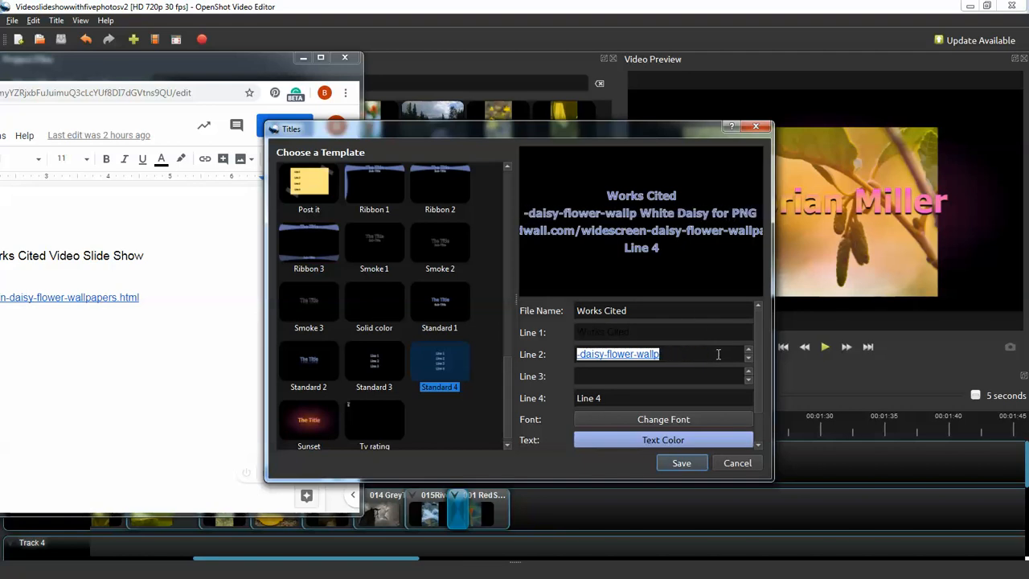
{"action": "key", "text": "BackSpace"}
{"action": "key", "text": "BackSpace"}
{"action": "key", "text": "BackSpace"}
{"action": "key", "text": "BackSpace"}
{"action": "key", "text": "BackSpace"}
{"action": "key", "text": "BackSpace"}
{"action": "key", "text": "BackSpace"}
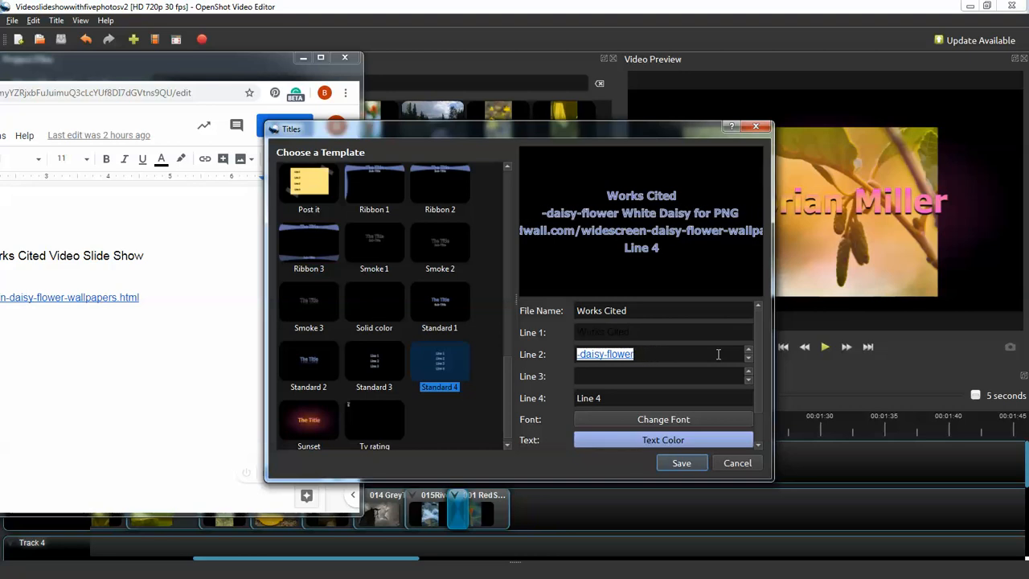
{"action": "key", "text": "BackSpace"}
{"action": "key", "text": "BackSpace"}
{"action": "key", "text": "BackSpace"}
{"action": "key", "text": "BackSpace"}
{"action": "key", "text": "BackSpace"}
{"action": "key", "text": "BackSpace"}
{"action": "key", "text": "BackSpace"}
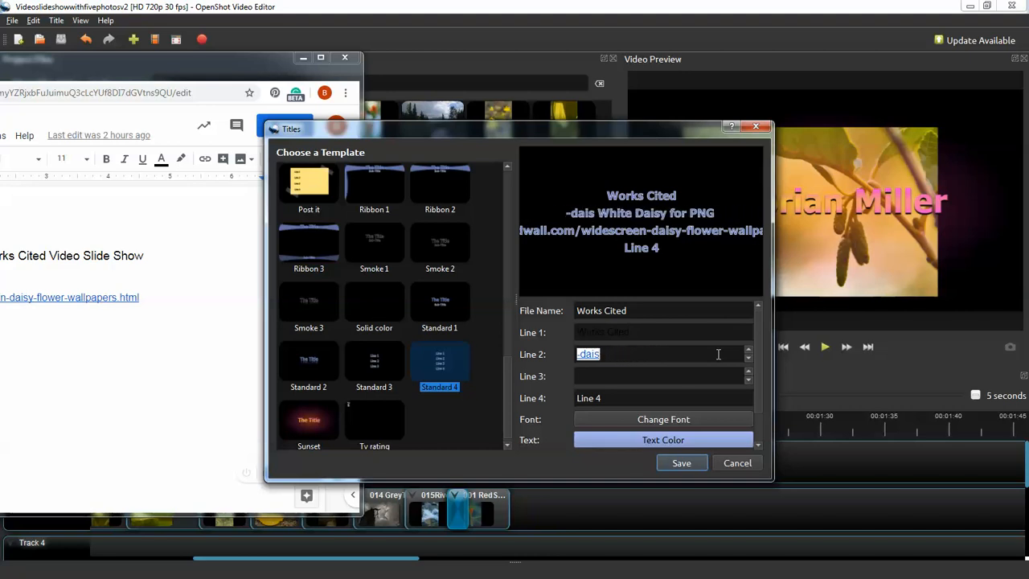
{"action": "key", "text": "BackSpace"}
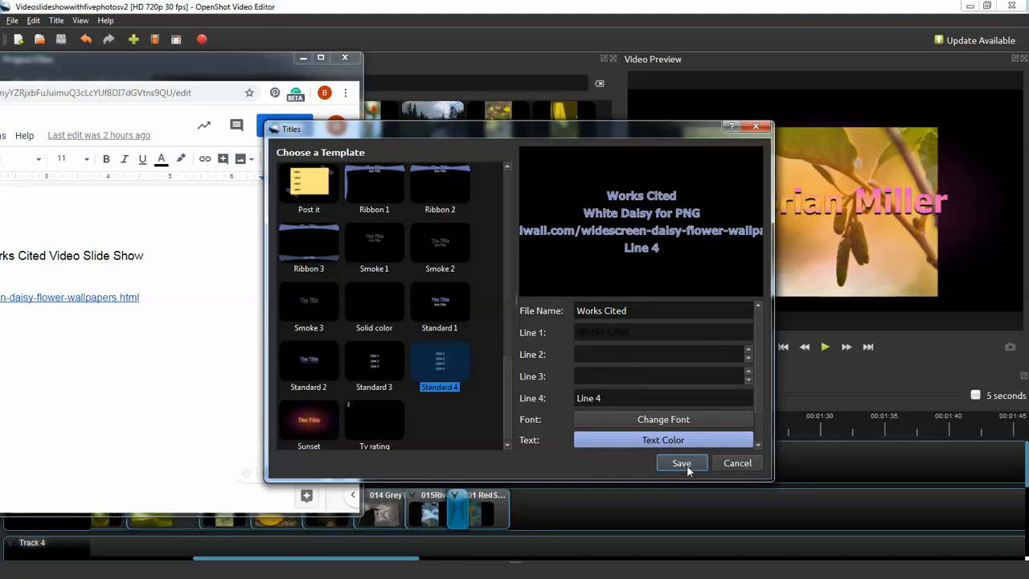
- Clear the Line 4 text, save the title, and minimize the Google Docs window
{"action": "scroll", "coordinate": [759, 376], "scroll_direction": "down", "scroll_amount": 1}
{"action": "left_click_drag", "start_coordinate": [759, 378], "coordinate": [761, 425]}
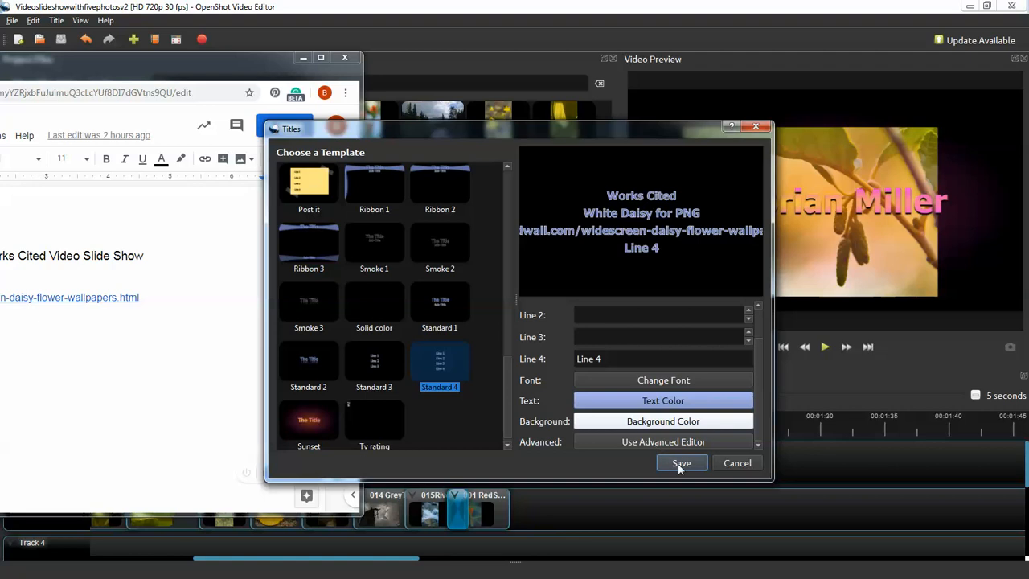
{"action": "left_click_drag", "start_coordinate": [629, 359], "coordinate": [577, 360]}
{"action": "key", "text": "BackSpace"}
{"action": "left_click", "coordinate": [676, 464]}
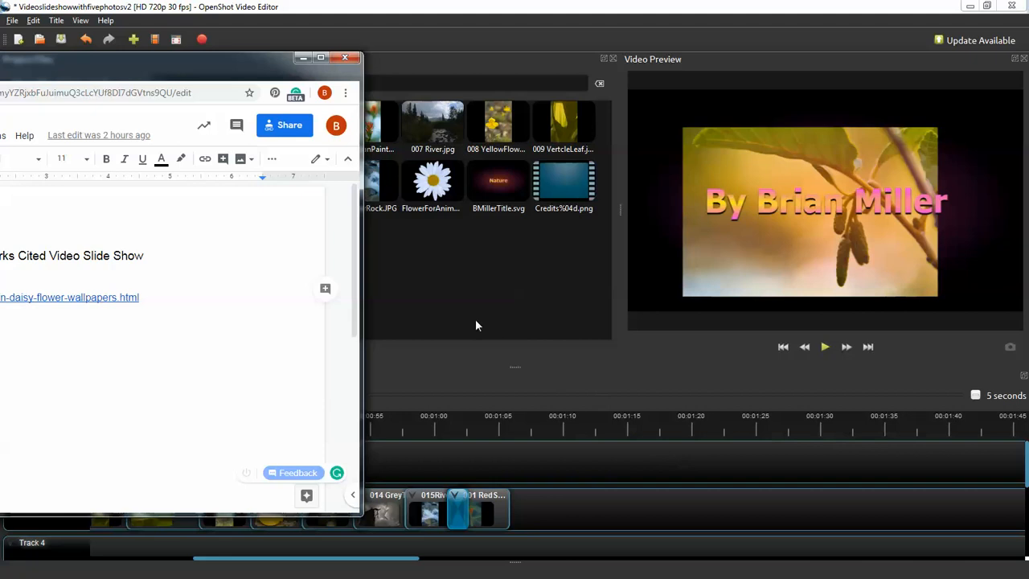
{"action": "left_click", "coordinate": [303, 57]}
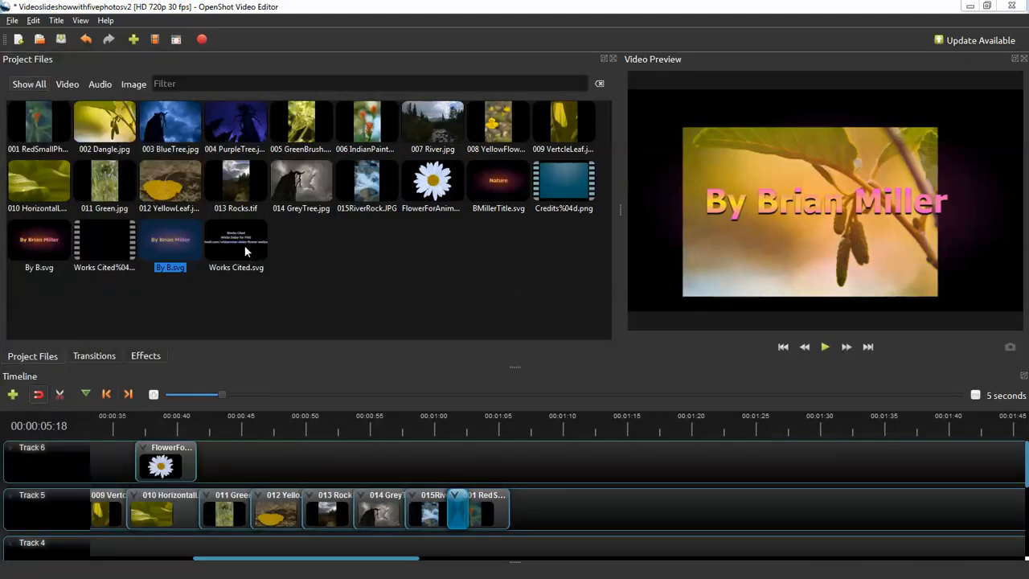
- Add Works Cited.svg to Track 6 so that it overlaps the last photo on Track 5
{"action": "left_click_drag", "start_coordinate": [241, 243], "coordinate": [510, 469]}
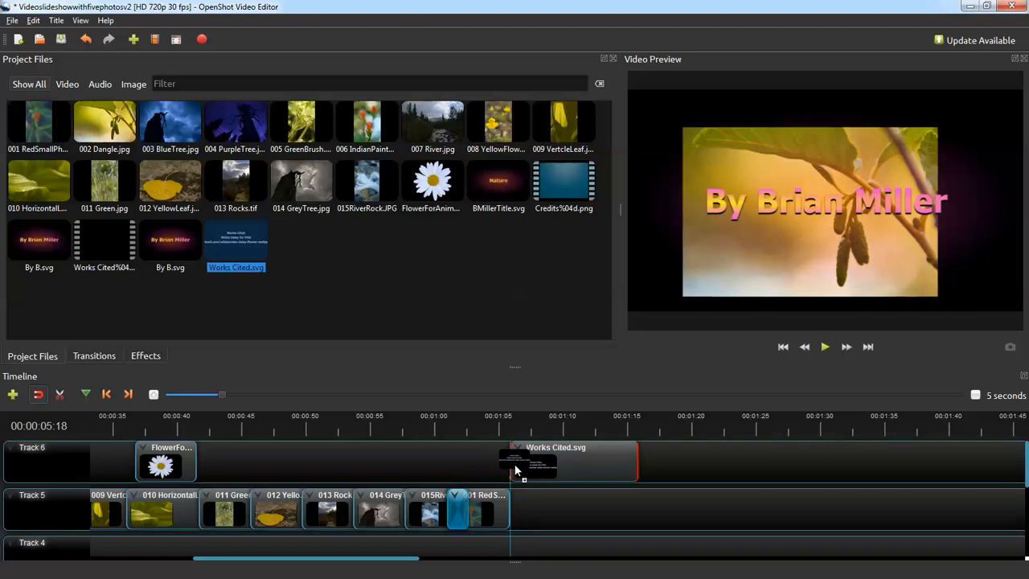
{"action": "left_click_drag", "start_coordinate": [504, 466], "coordinate": [461, 465]}
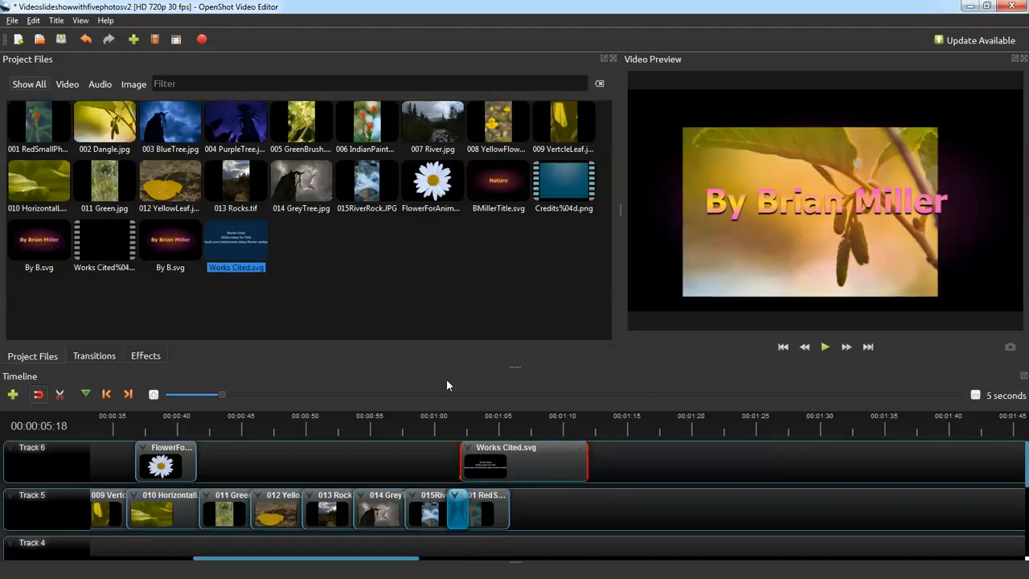
- Play the timeline from just before the Works Cited.svg clip to check how it looks over the last photo
{"action": "left_click_drag", "start_coordinate": [431, 435], "coordinate": [454, 430]}
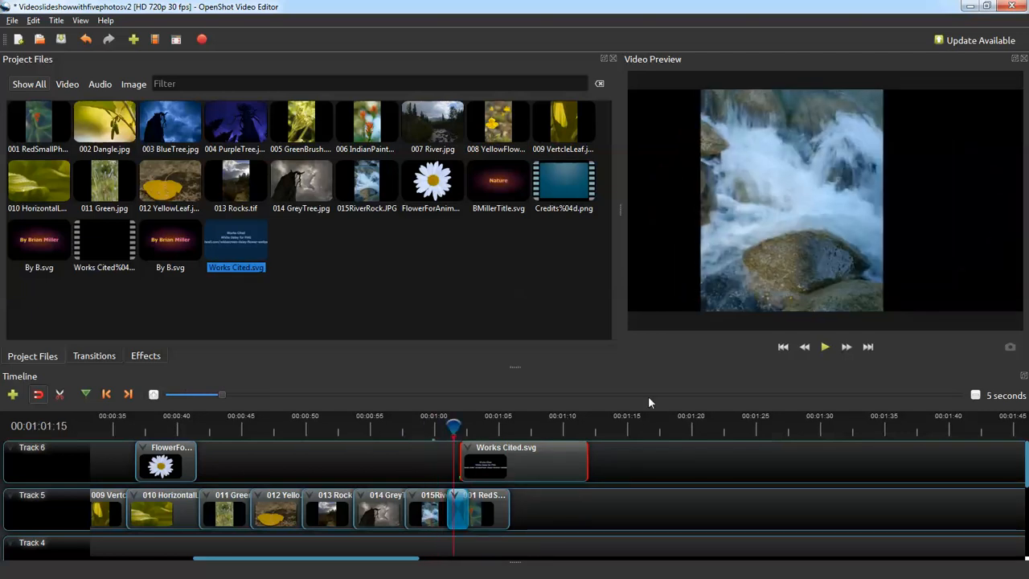
{"action": "left_click", "coordinate": [825, 347]}
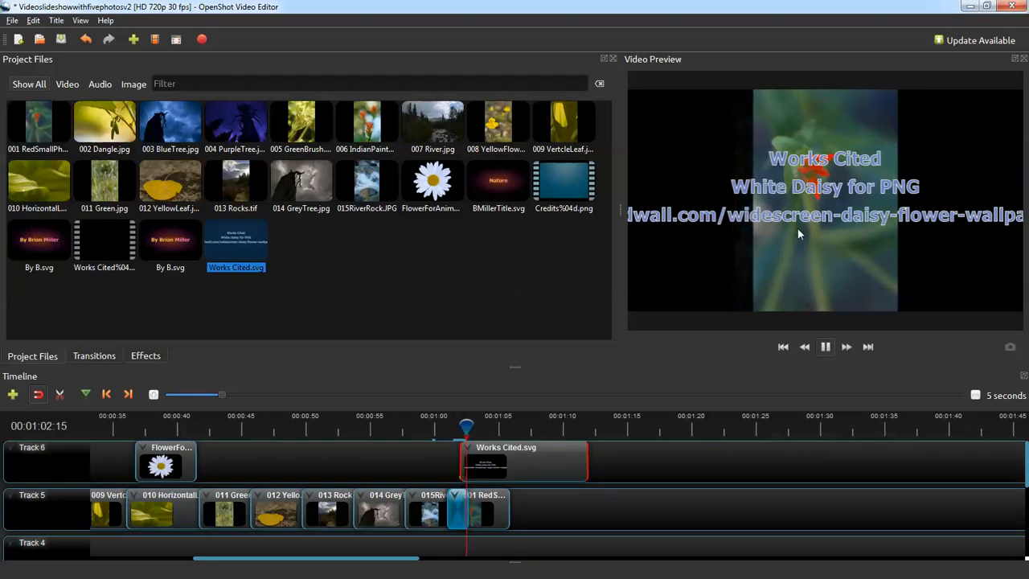
{"action": "left_click", "coordinate": [826, 347]}
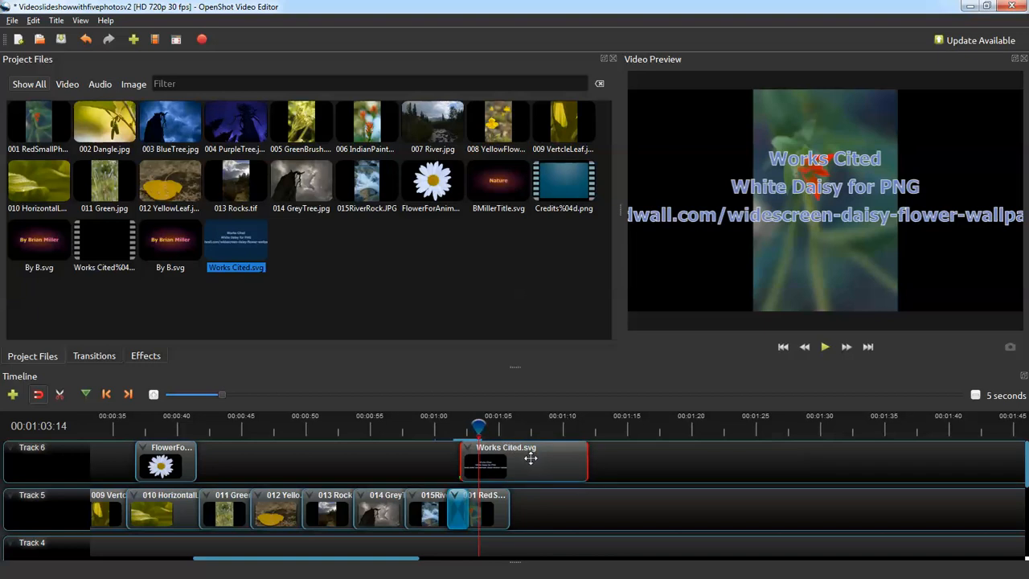
- Move the Works Cited.svg clip on Track 6 to start where the last photo ends, and preview it there
{"action": "left_click_drag", "start_coordinate": [533, 459], "coordinate": [580, 466]}
{"action": "left_click_drag", "start_coordinate": [486, 435], "coordinate": [530, 435]}
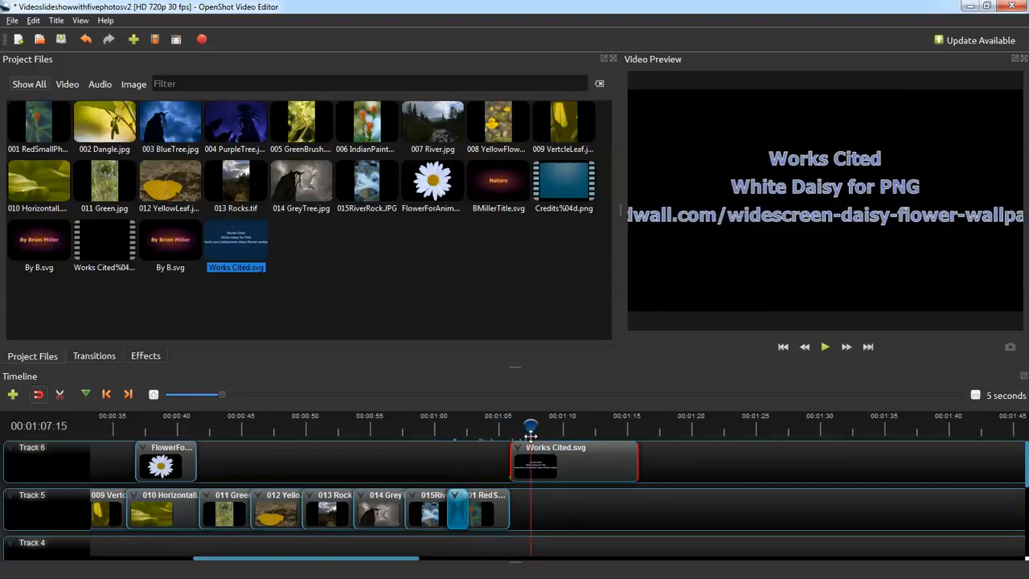